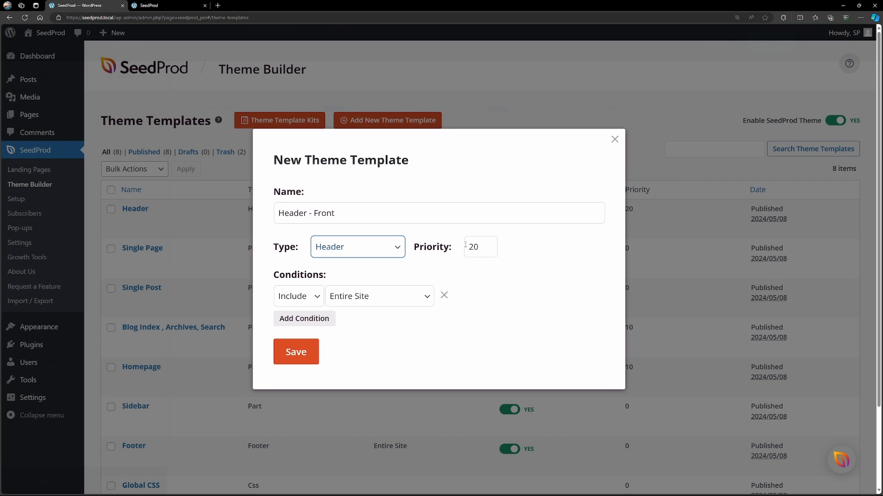
Set the display condition of the new "Header - Front" template to include the Front Page.
left_click(367, 300)
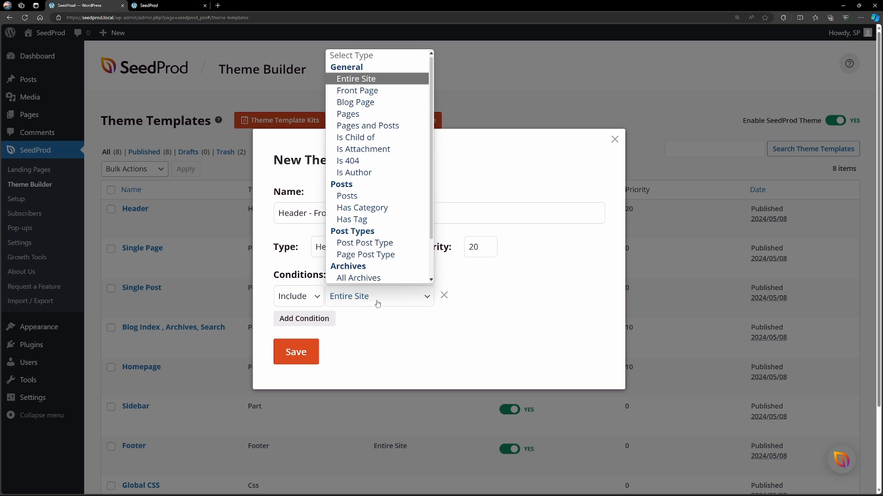
left_click(365, 90)
left_click(533, 298)
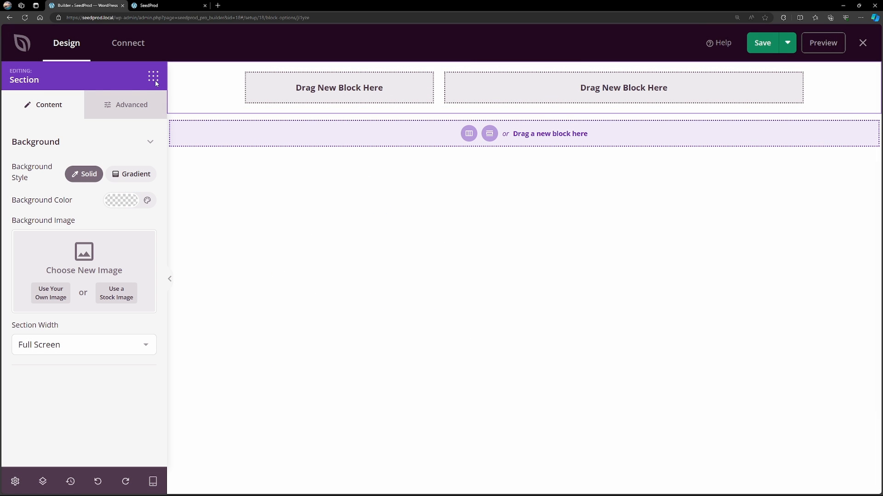
Find the Image block, add it to the header's narrow column, and look through its template and advanced settings.
left_click(155, 80)
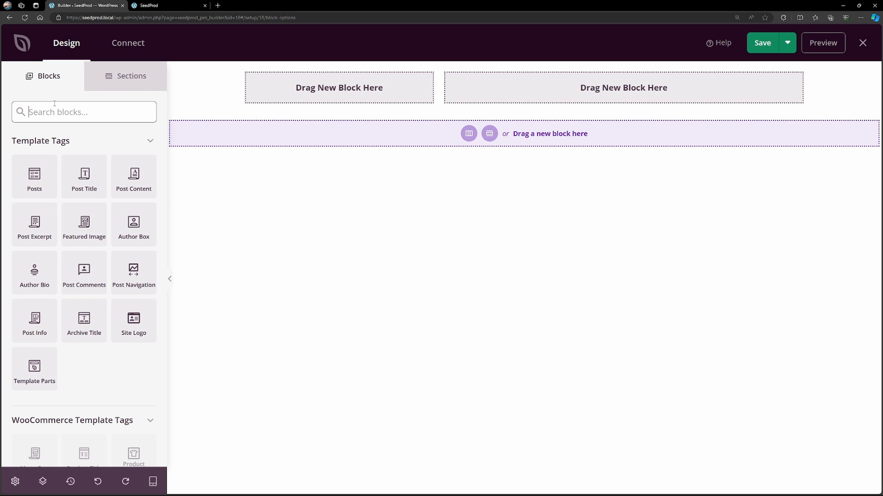
type("image")
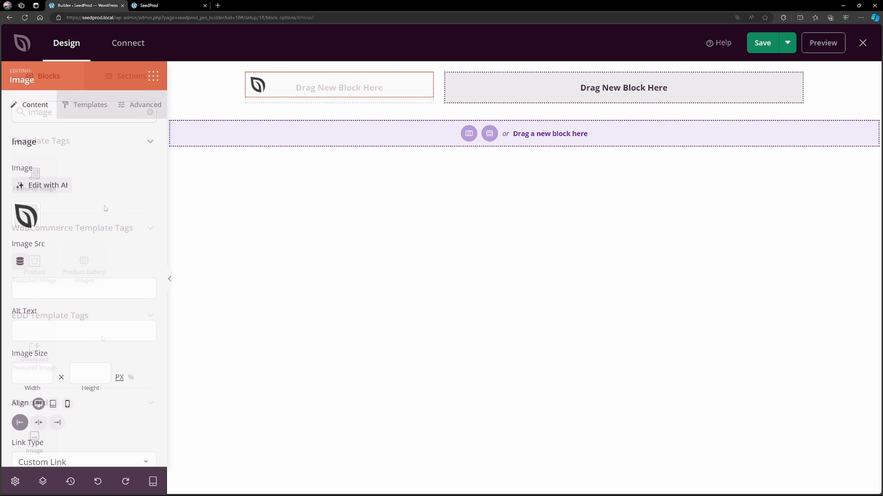
left_click(82, 111)
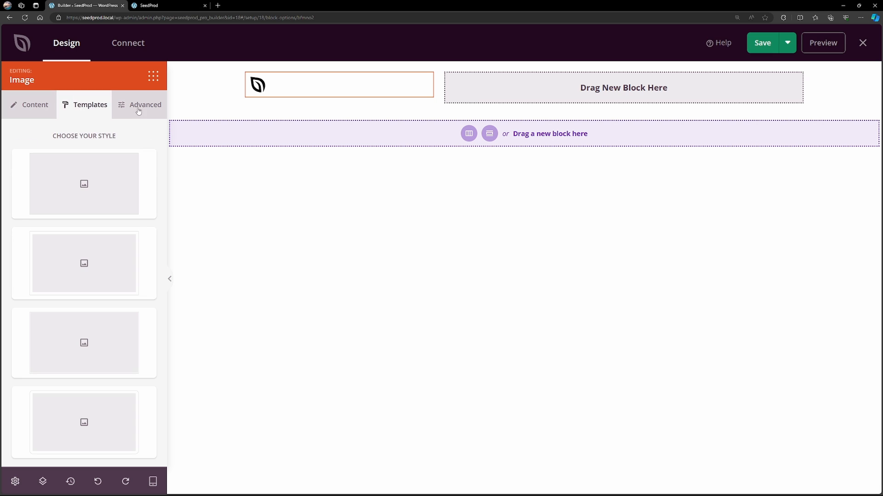
left_click(138, 109)
left_click(52, 114)
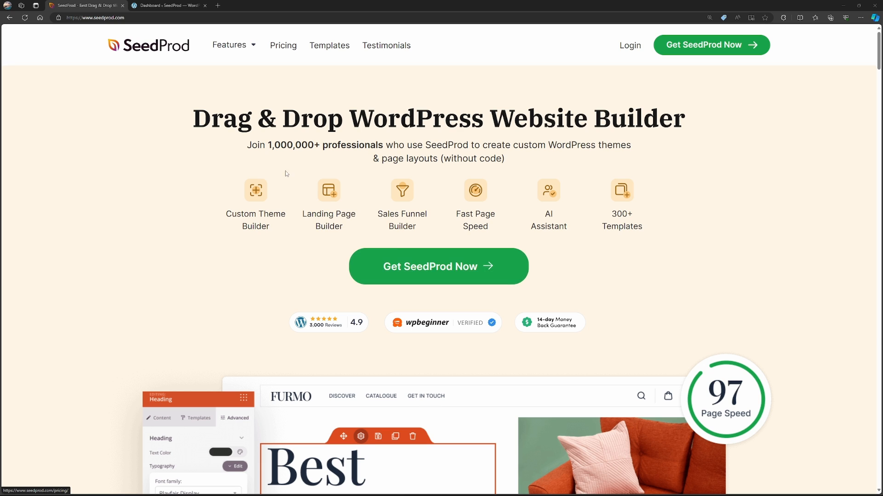
Close the SeedProd website and open SeedProd's Theme Builder from the WordPress dashboard.
key("ctrl+w")
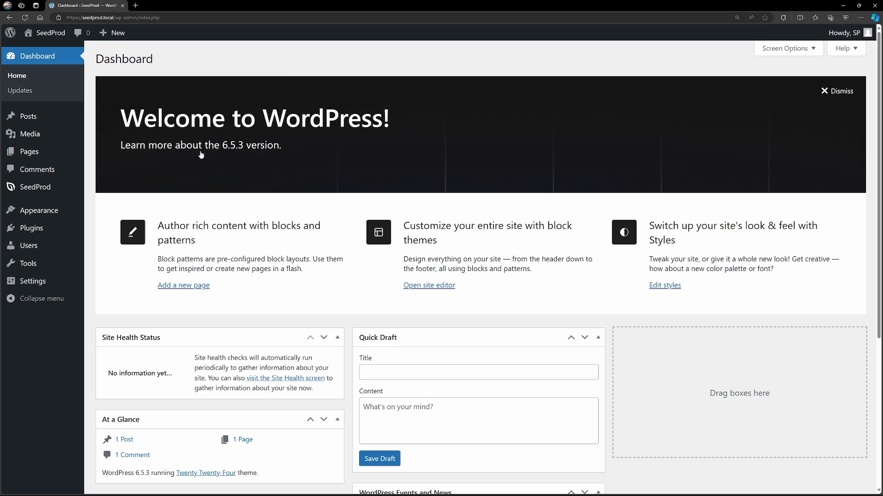
mouse_move(40, 192)
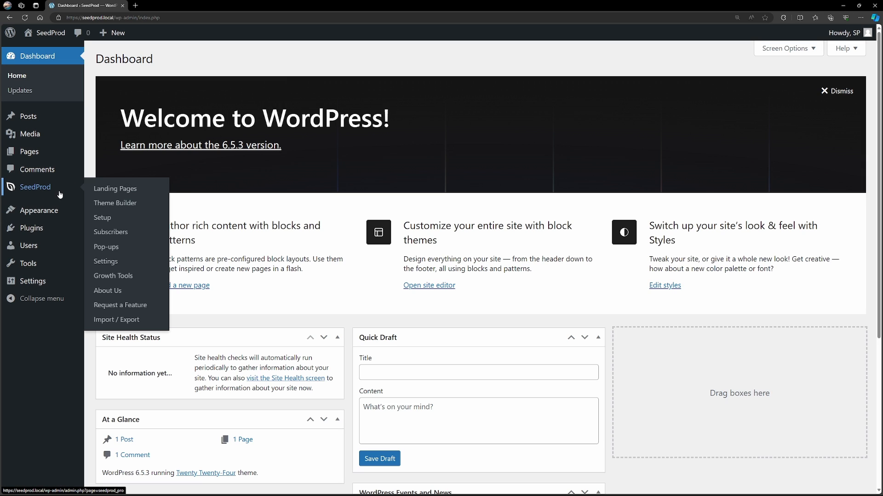
left_click(131, 208)
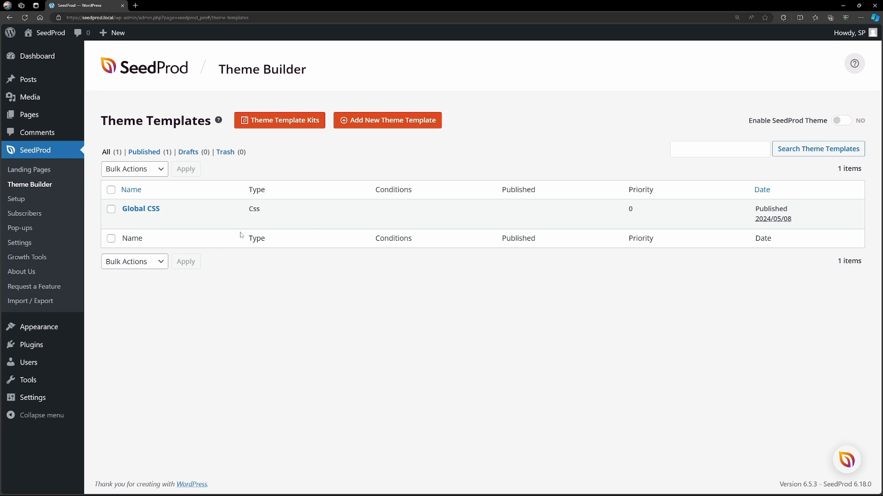
Import the Starter Theme from the theme template kits.
mouse_move(302, 206)
left_click(277, 123)
mouse_move(164, 323)
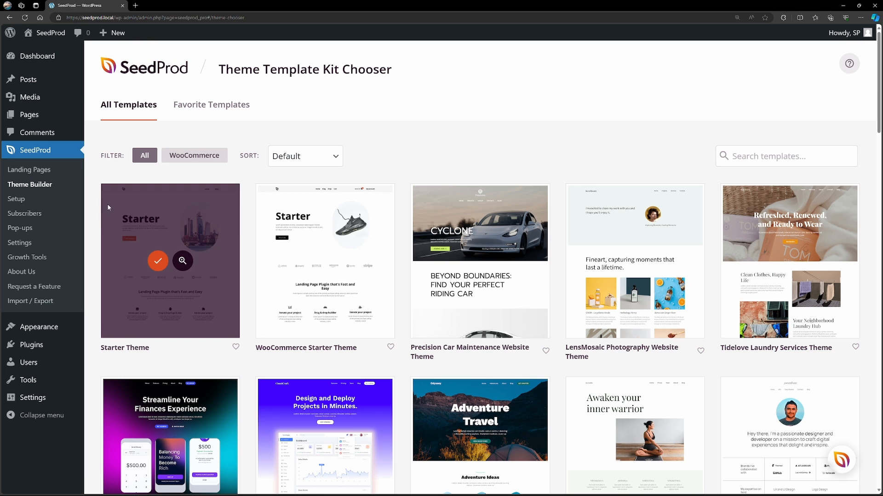
left_click(157, 262)
Review the imported theme templates, enable the SeedProd theme, and accept the notice about the static Home and Blog pages.
scroll(390, 155, "down", 1)
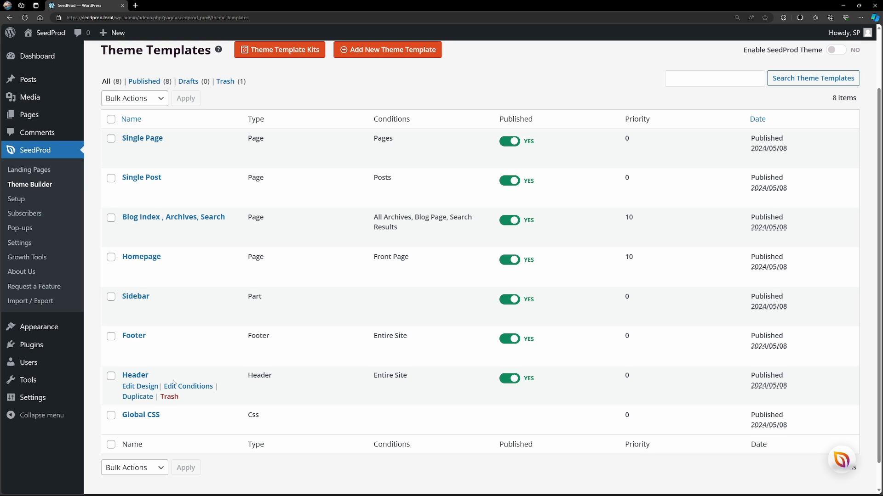
scroll(506, 383, "up", 2)
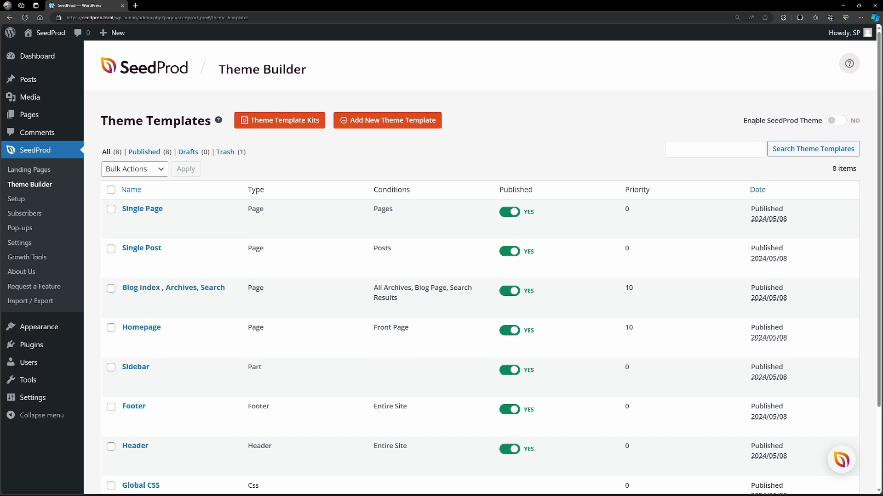
left_click(833, 121)
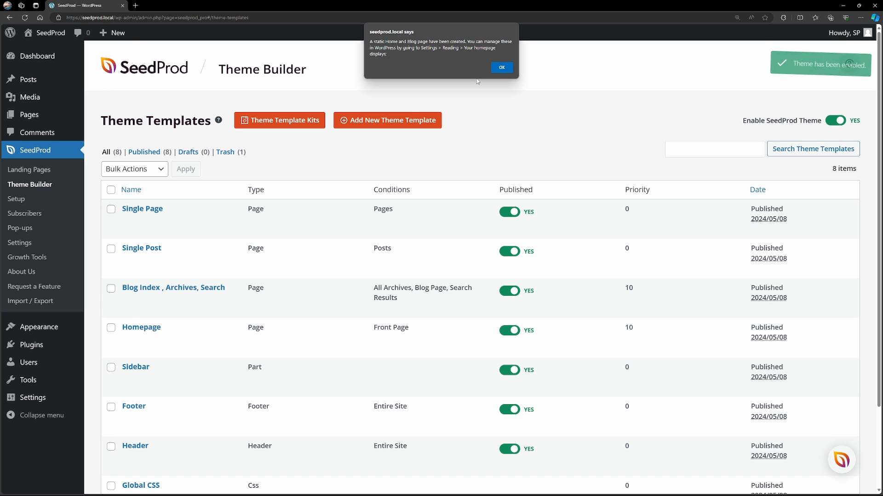
left_click(475, 69)
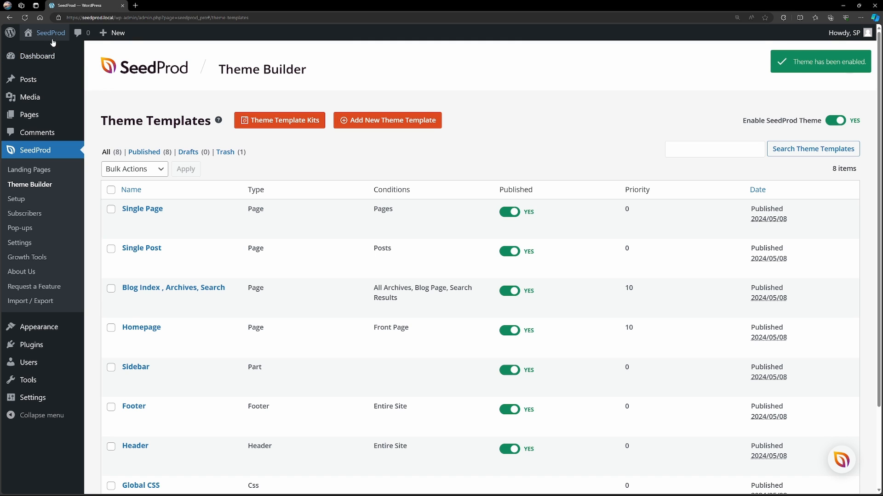
Open the live site in a new tab and examine its home page, Blog, Sample Page and shared header.
mouse_move(51, 37)
middle_click(43, 53)
left_click(158, 6)
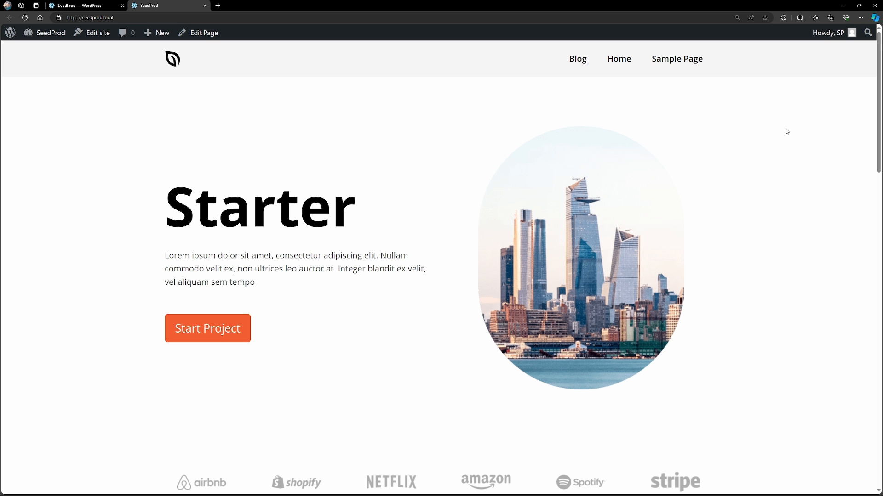
scroll(871, 175, "down", 7)
scroll(871, 175, "down", 15)
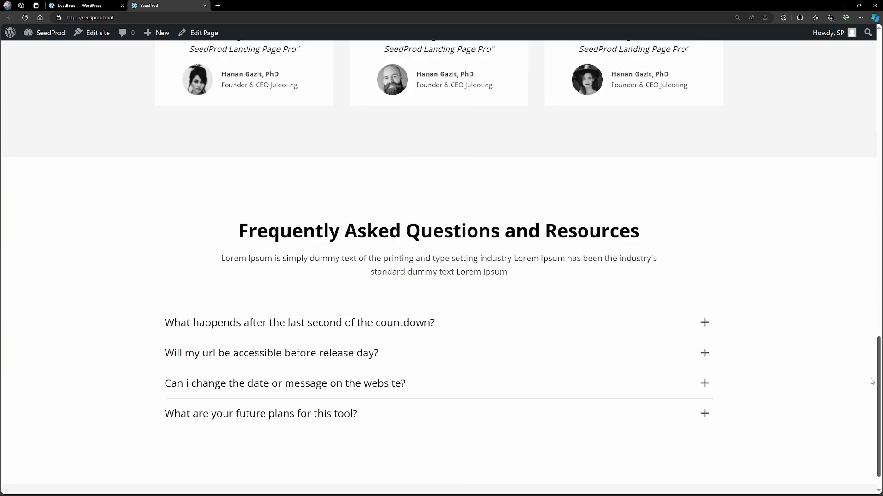
scroll(600, 80, "up", 20)
left_click(578, 60)
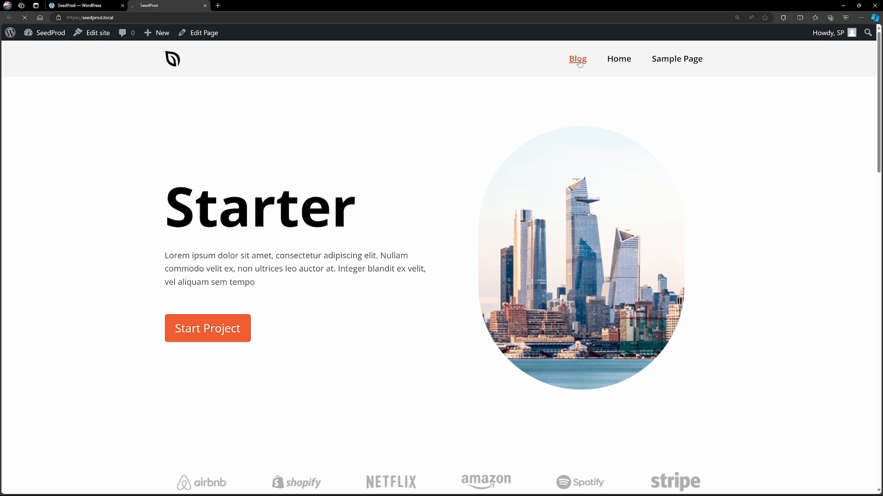
left_click(680, 59)
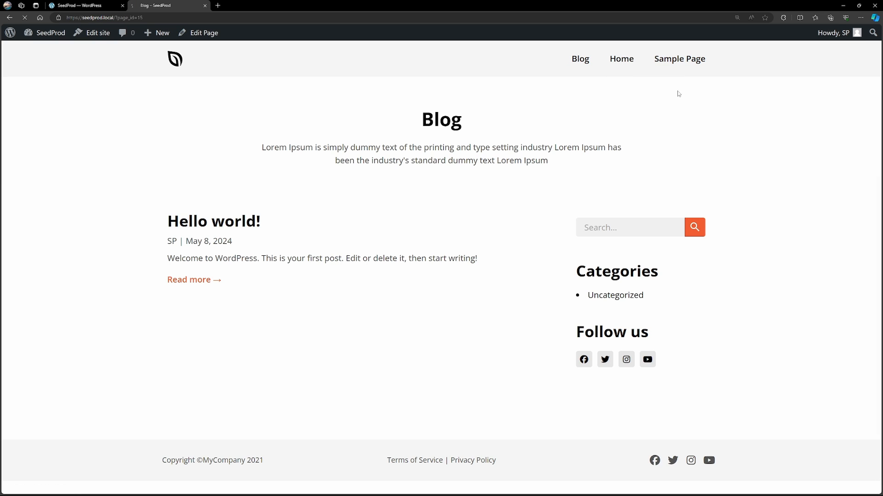
left_click(178, 63)
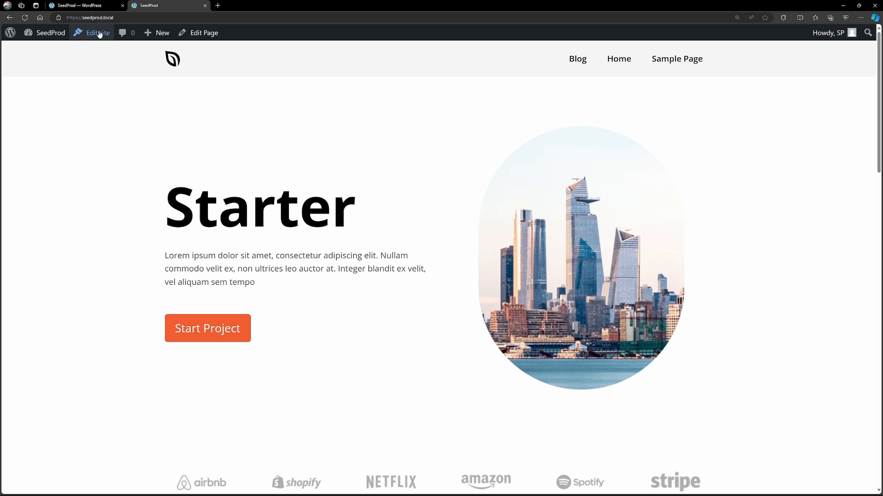
Trash the existing Header theme template and reload the live site to check its home page.
left_click(93, 9)
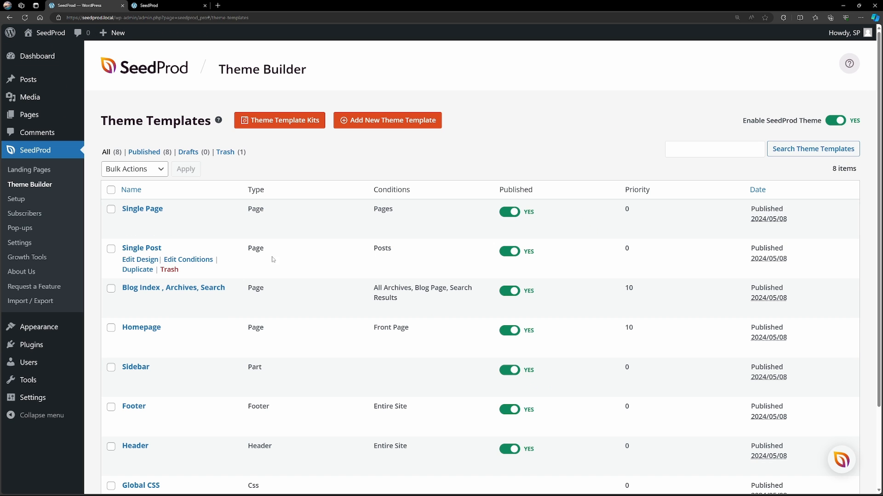
scroll(271, 258, "down", 2)
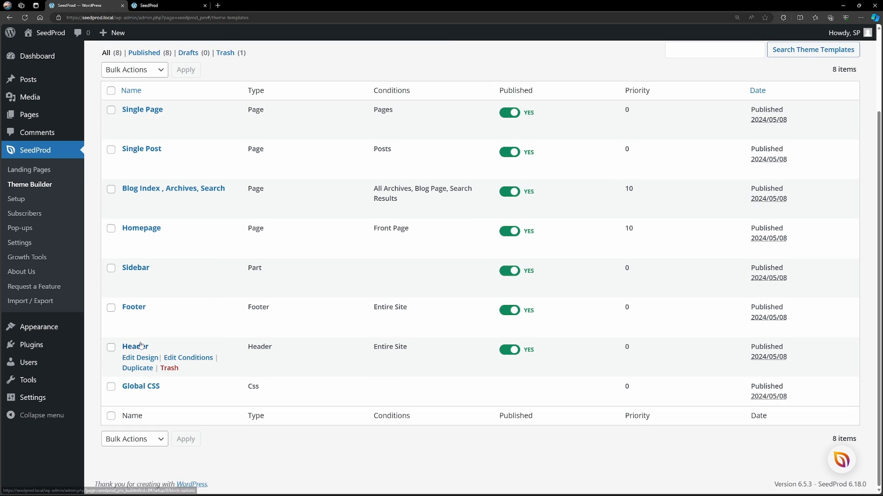
left_click(170, 368)
left_click(152, 6)
left_click(24, 18)
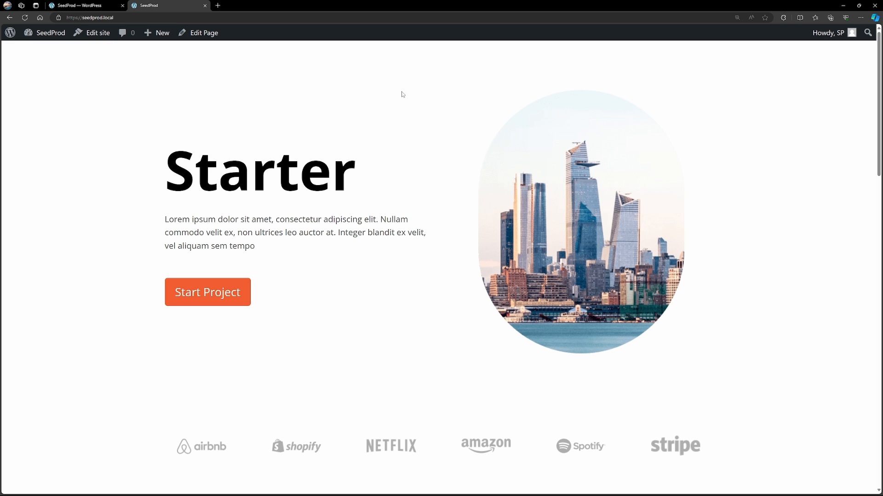
Create and save a new theme template named "Header" of type Header, included on the Entire Site.
left_click(77, 6)
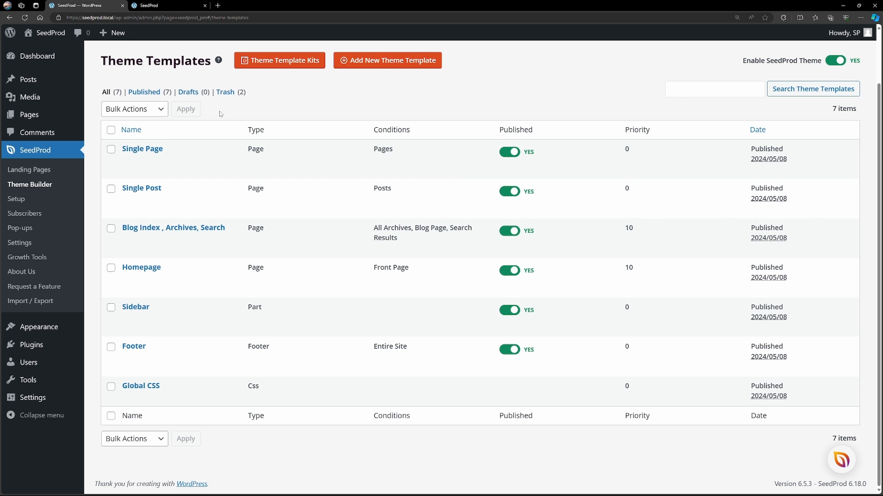
scroll(387, 177, "up", 2)
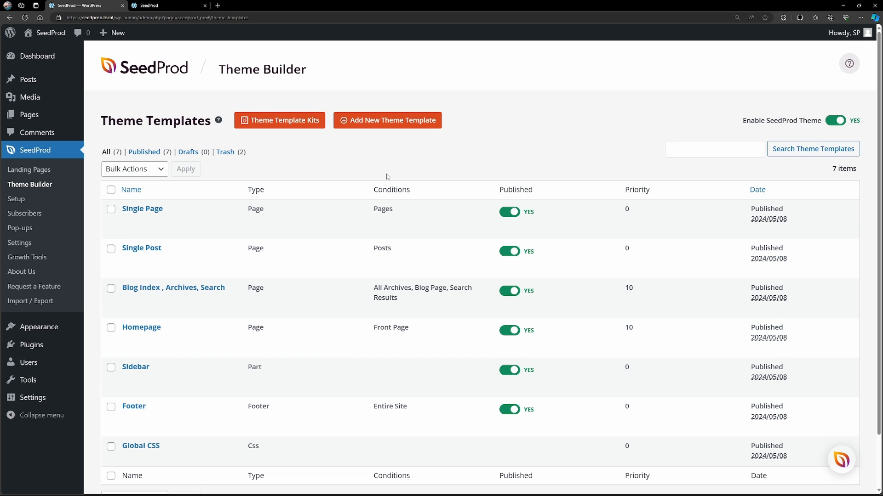
left_click(400, 127)
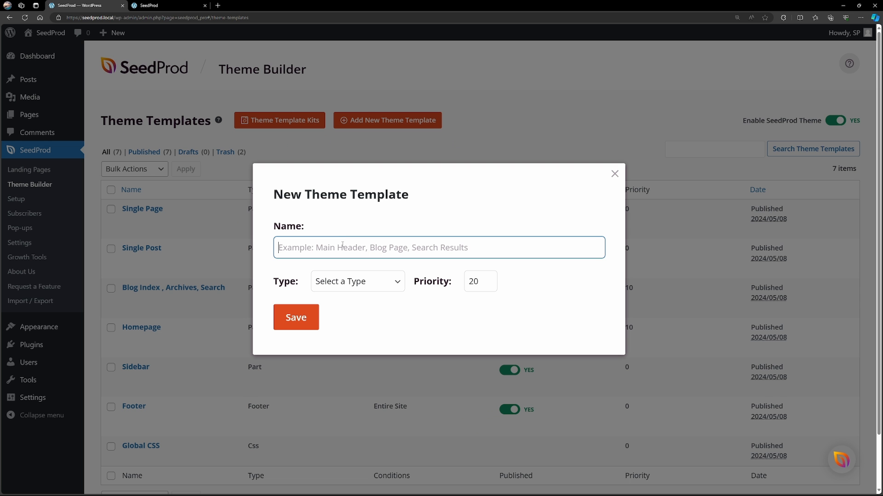
type("Header")
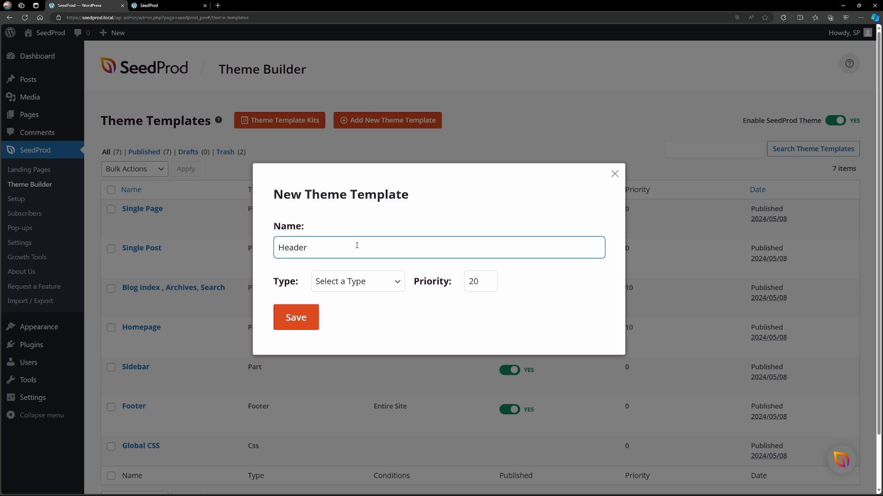
left_click(355, 281)
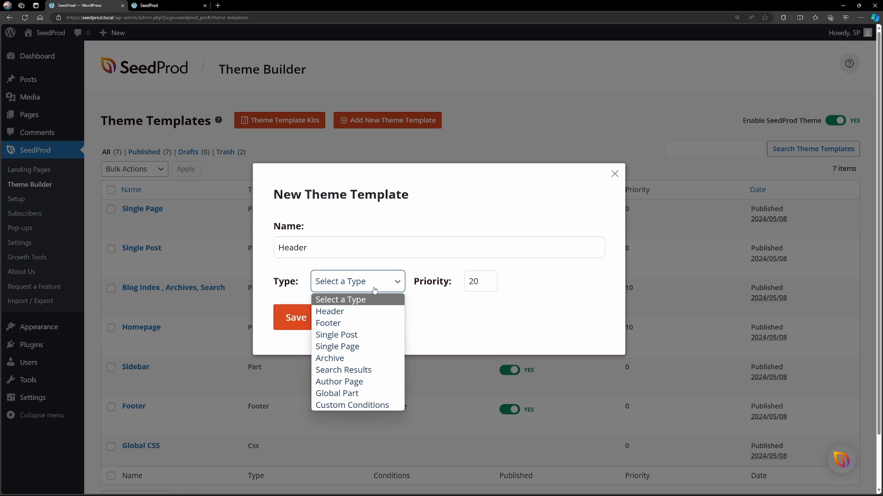
left_click(342, 314)
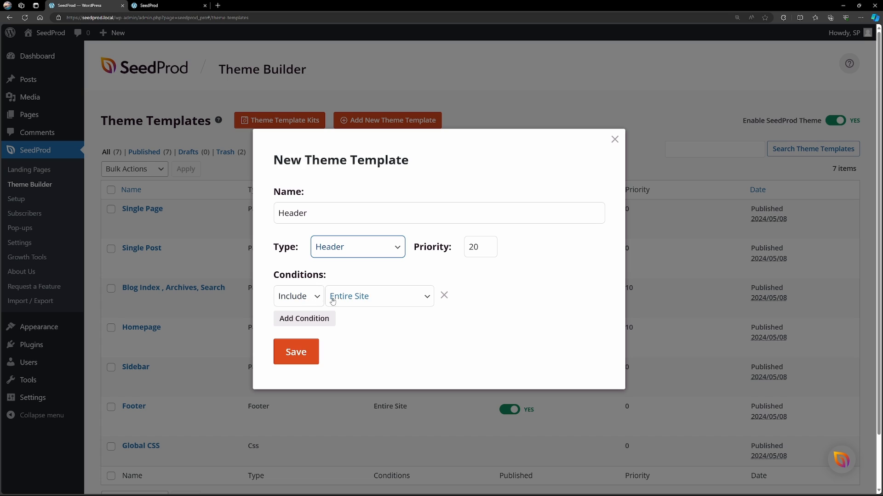
left_click(427, 297)
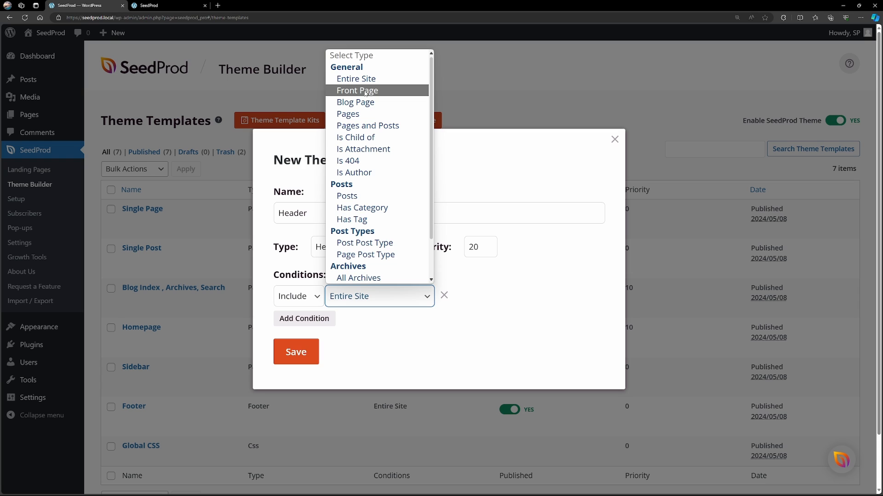
left_click(330, 349)
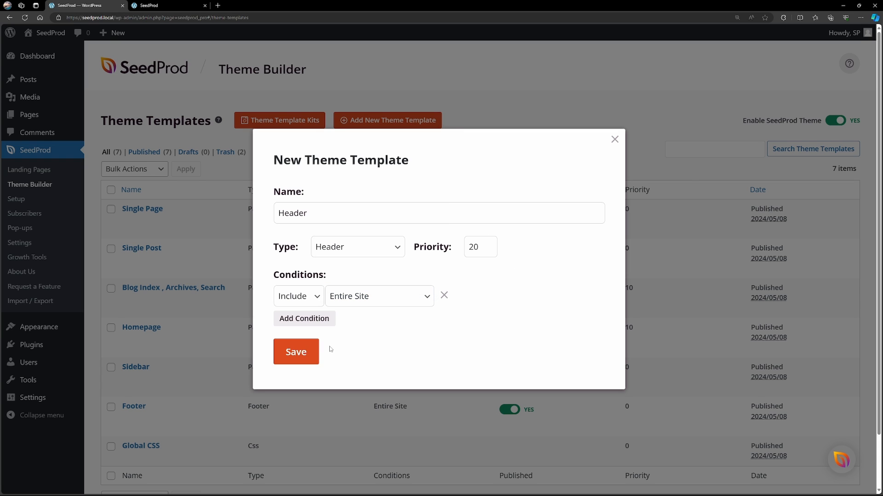
left_click(297, 358)
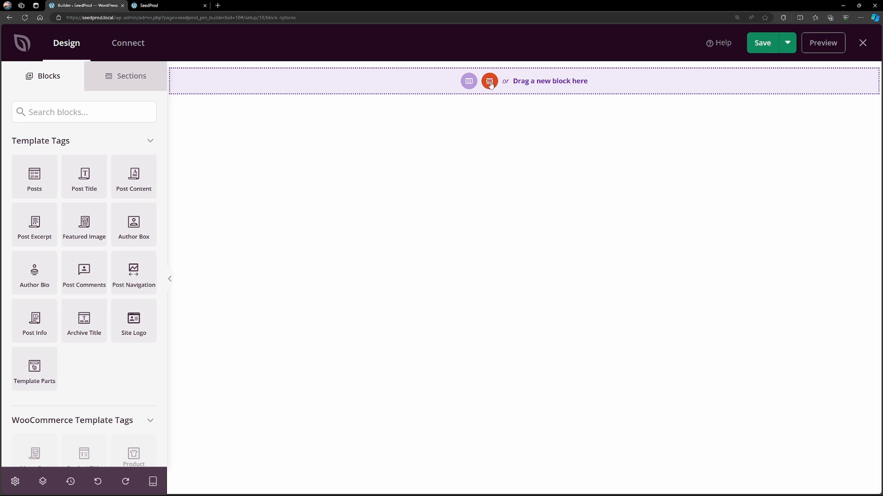
Look at the available column layouts and the prebuilt Header sections, and return to the blocks list.
left_click(469, 82)
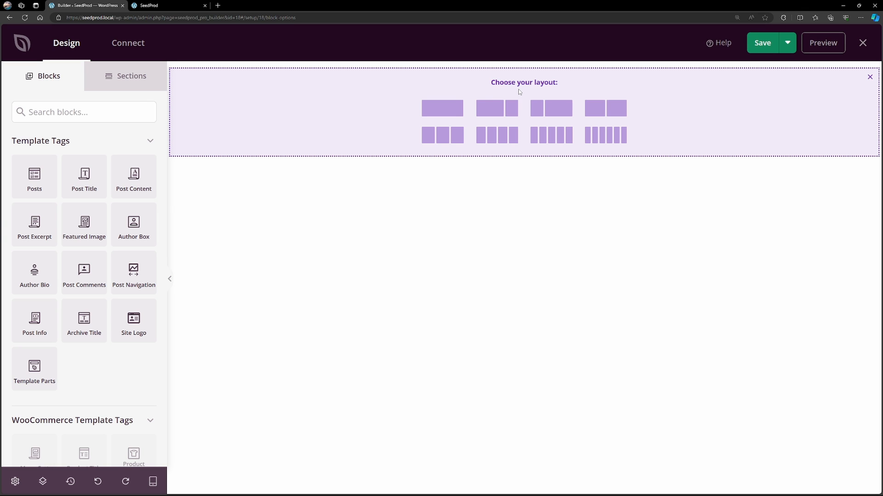
left_click(869, 77)
left_click(490, 81)
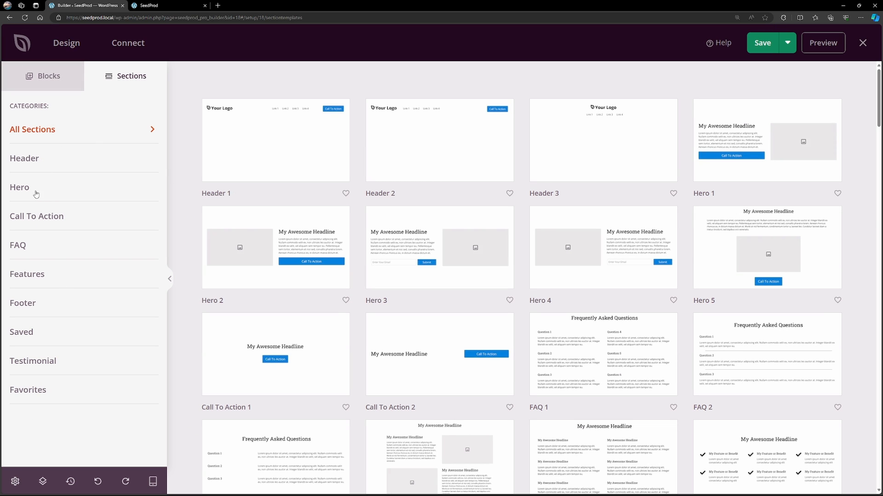
left_click(26, 162)
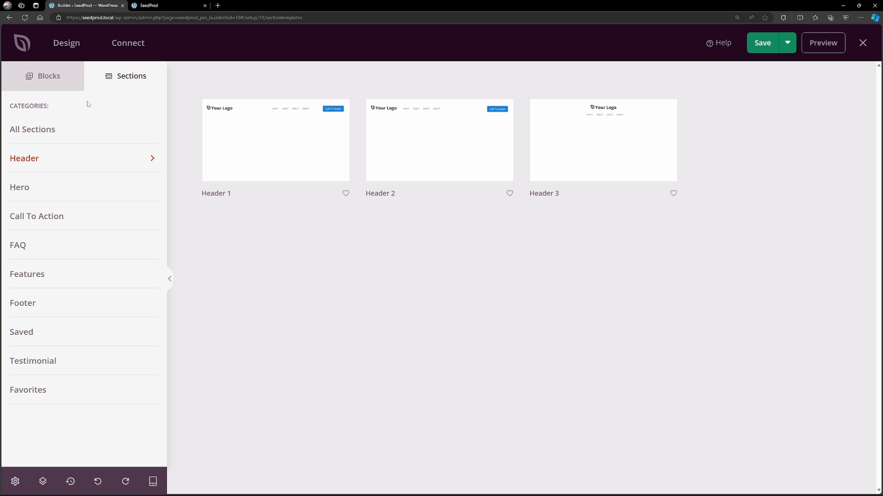
left_click(46, 81)
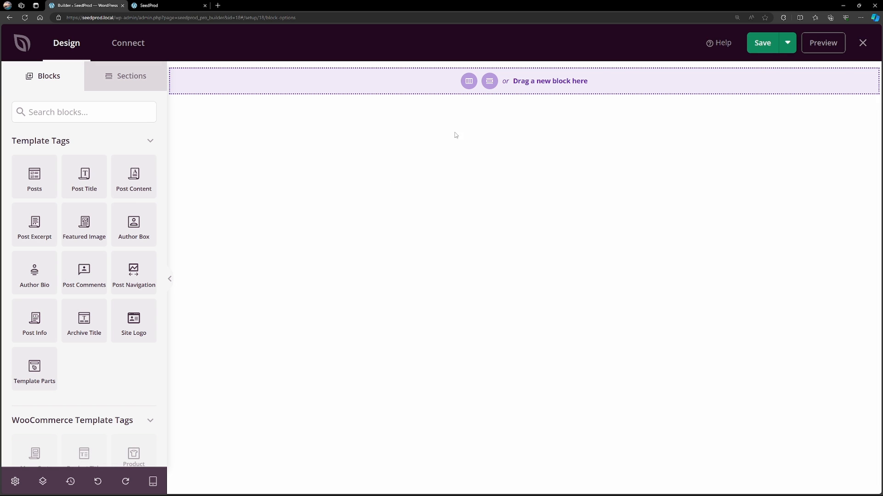
Add a two-column layout with a narrow first column and a wide second one, and place an Image block in the narrow column.
left_click(469, 82)
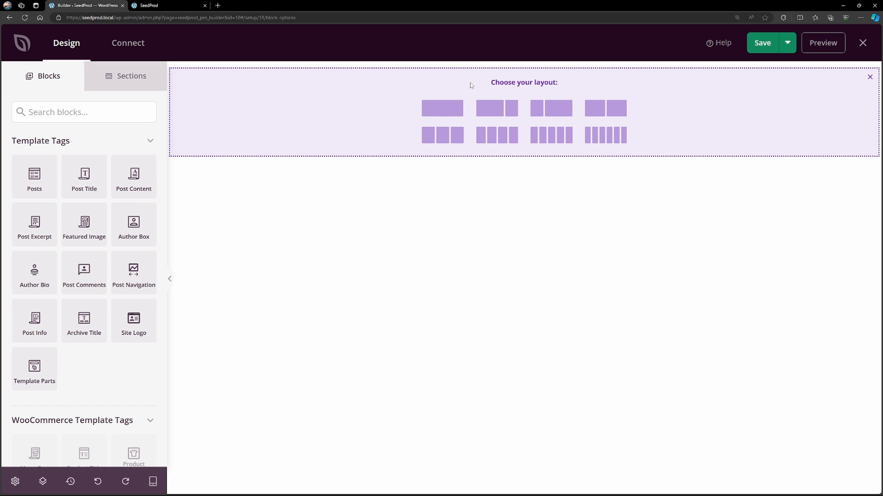
left_click(555, 108)
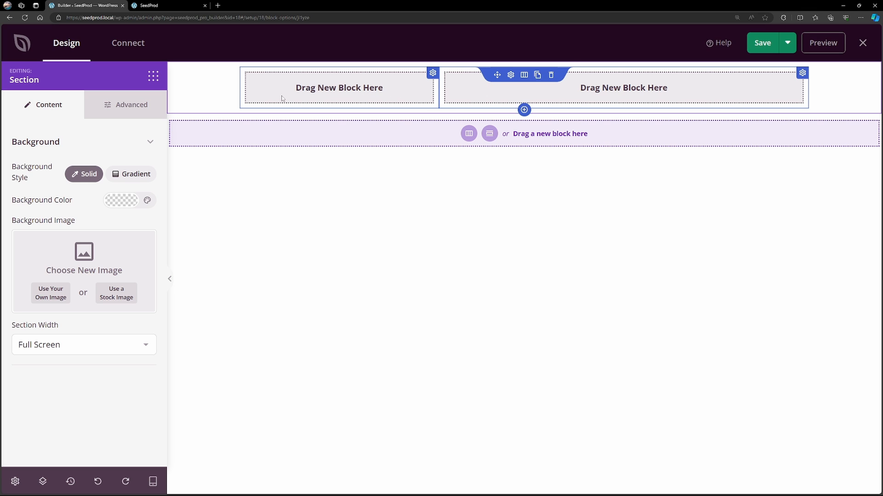
left_click(153, 76)
left_click(54, 105)
type("i")
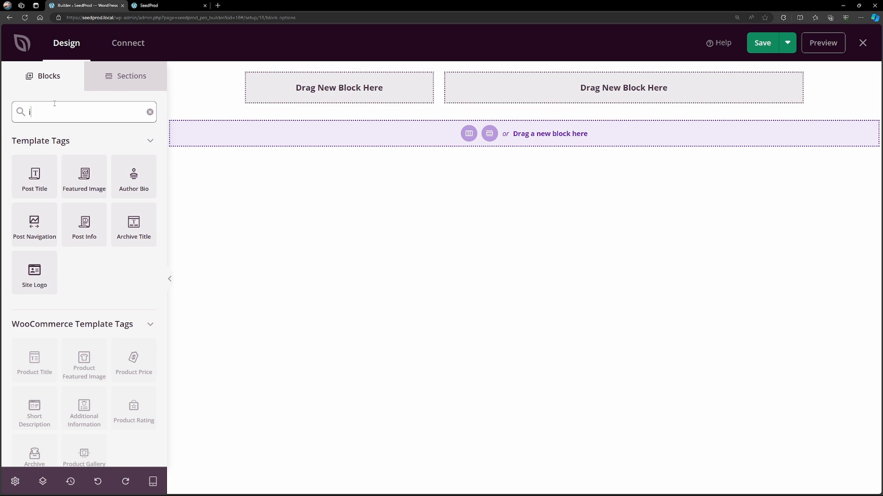
type("mage")
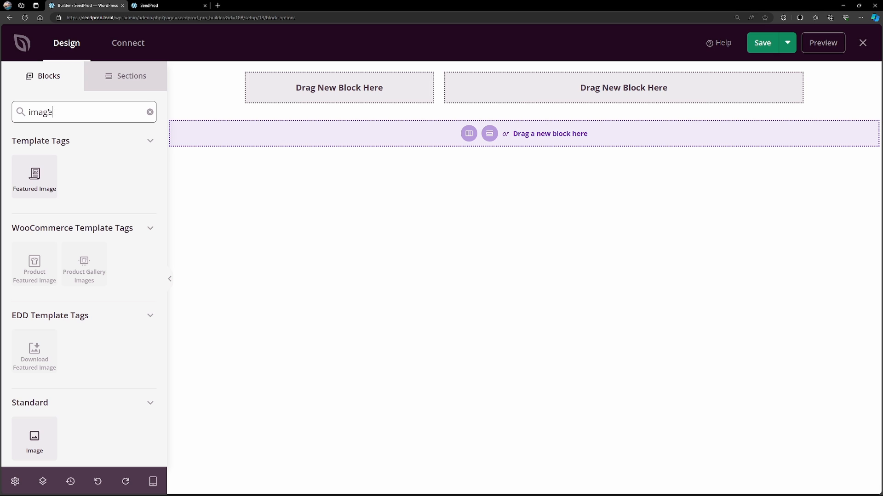
scroll(82, 248, "down", 3)
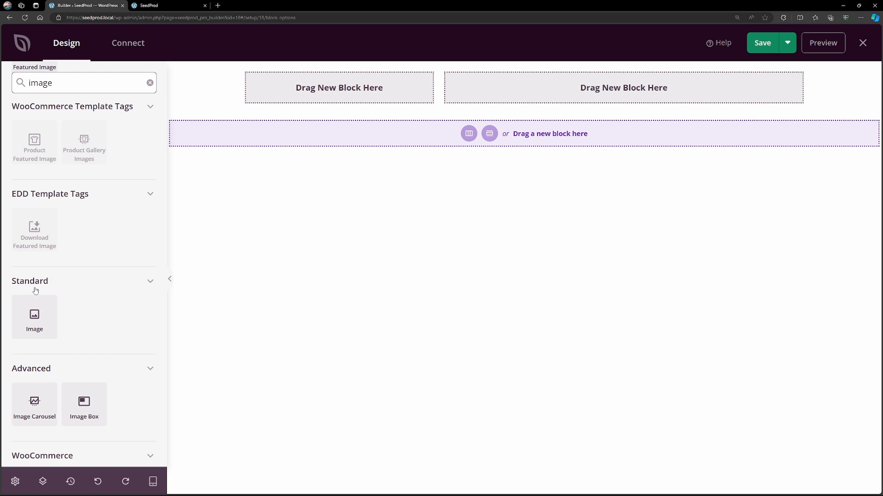
left_click_drag(37, 324, 316, 91)
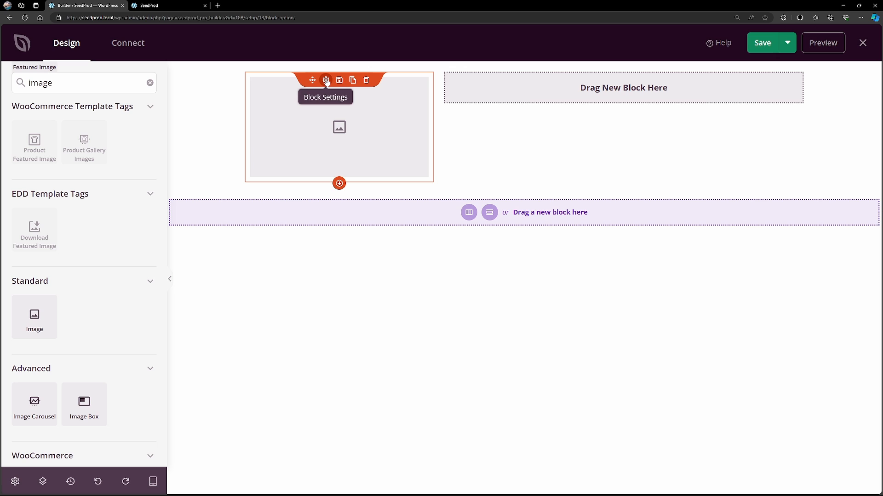
Upload logo.svg and use it as the picture of the Image block.
left_click(326, 81)
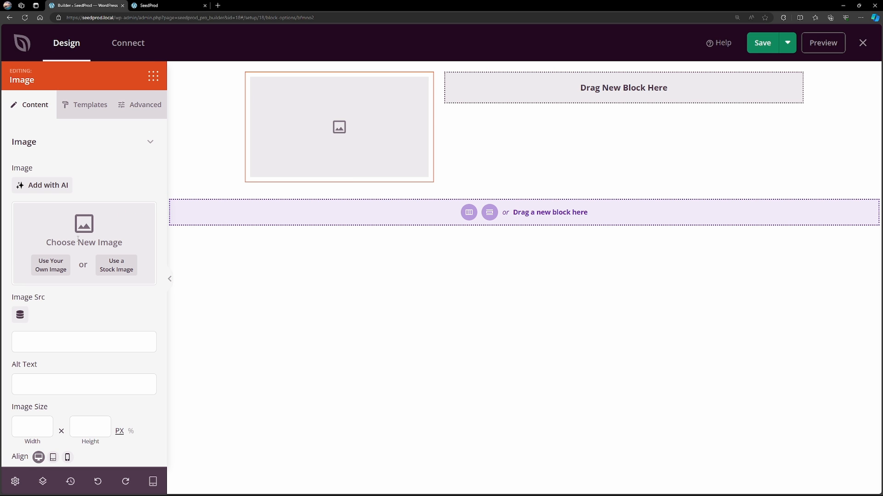
left_click(51, 272)
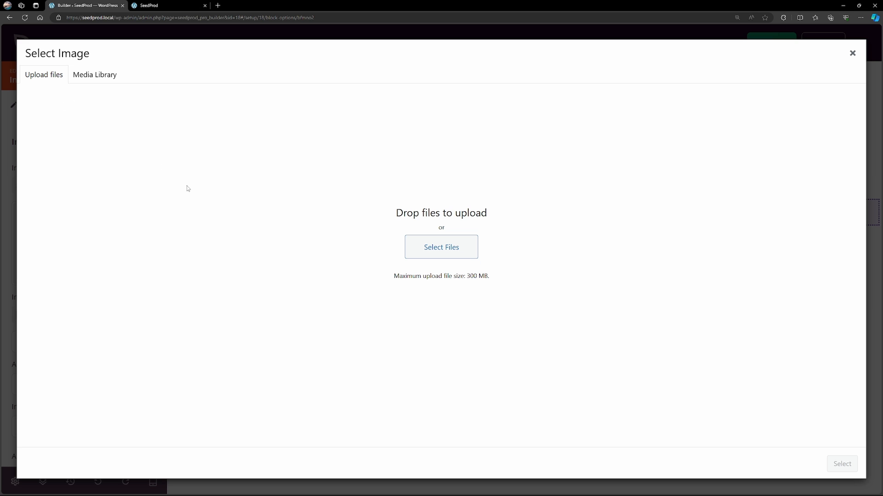
left_click(93, 79)
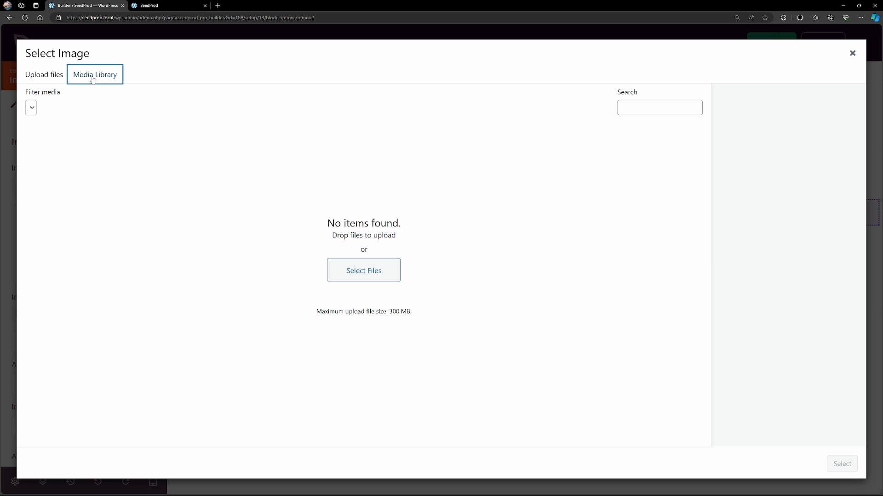
left_click(47, 77)
left_click_drag(308, 245, 455, 236)
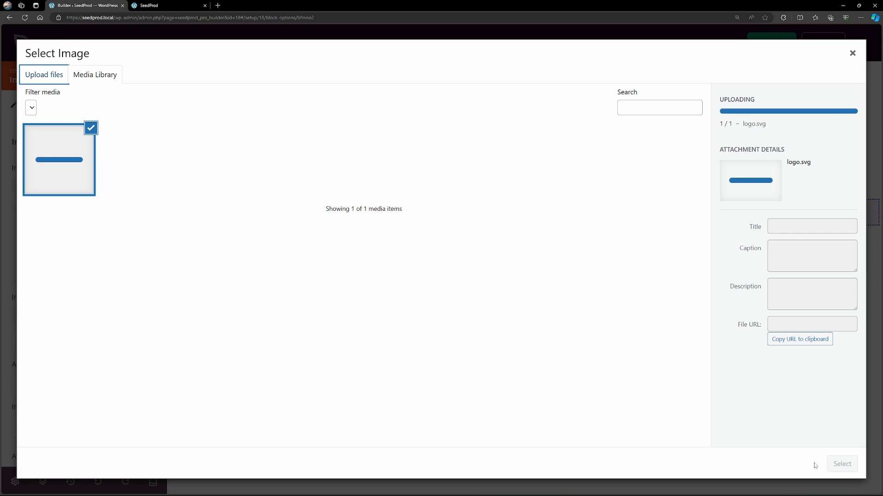
left_click(843, 464)
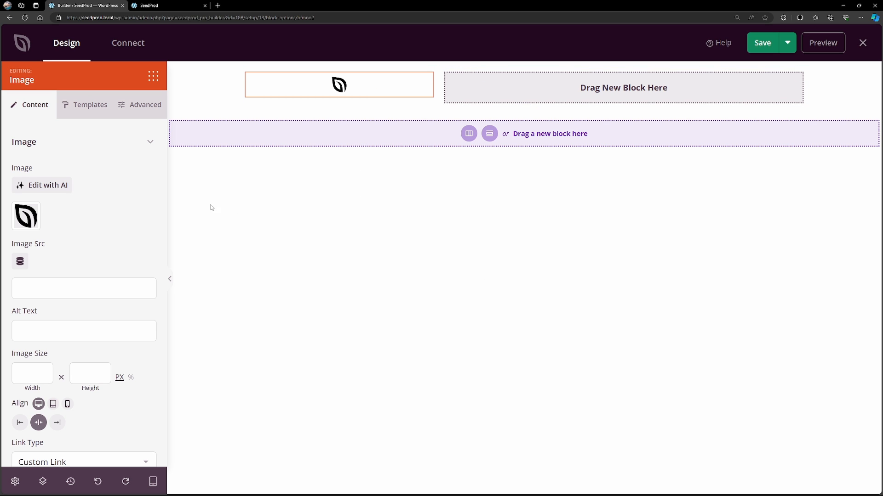
Align the logo image to the left and set its custom link to "/".
scroll(49, 266, "down", 2)
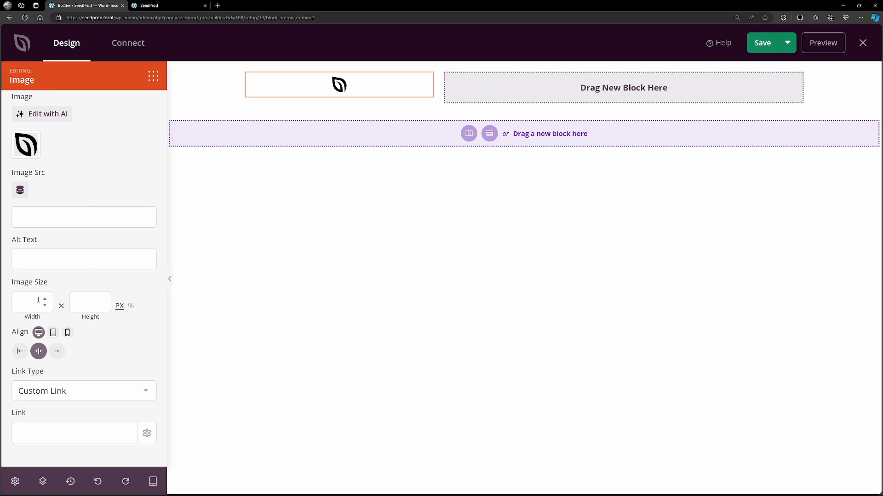
left_click(19, 351)
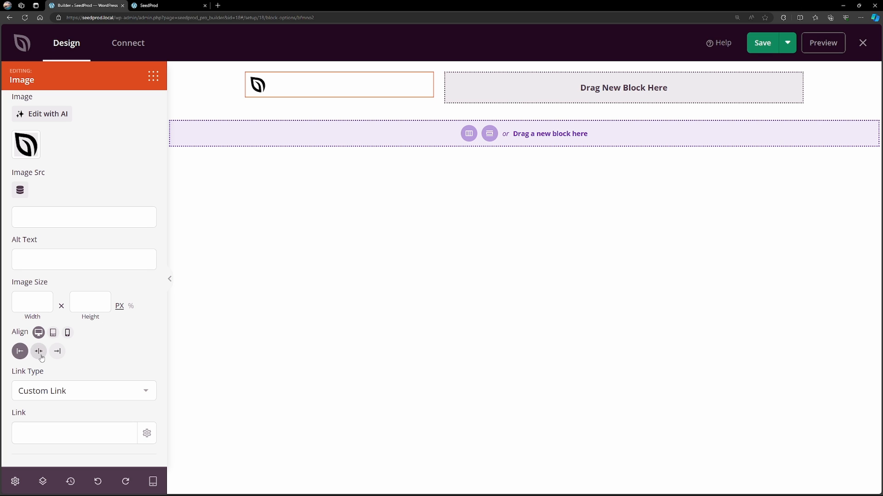
left_click(104, 392)
left_click(80, 411)
left_click(52, 432)
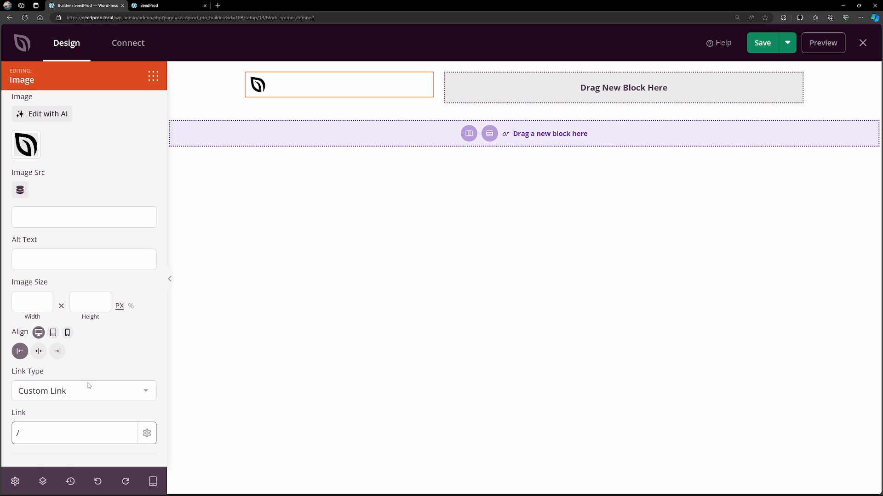
scroll(89, 386, "up", 2)
left_click(89, 115)
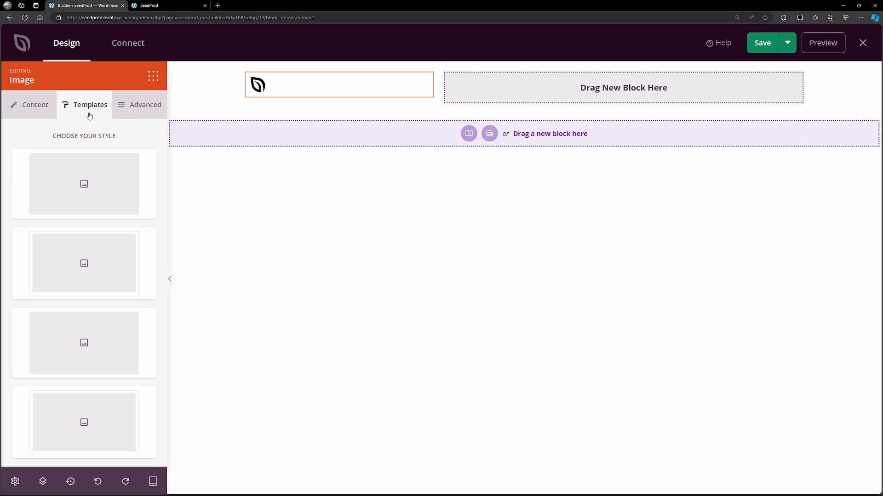
left_click(137, 110)
left_click(49, 114)
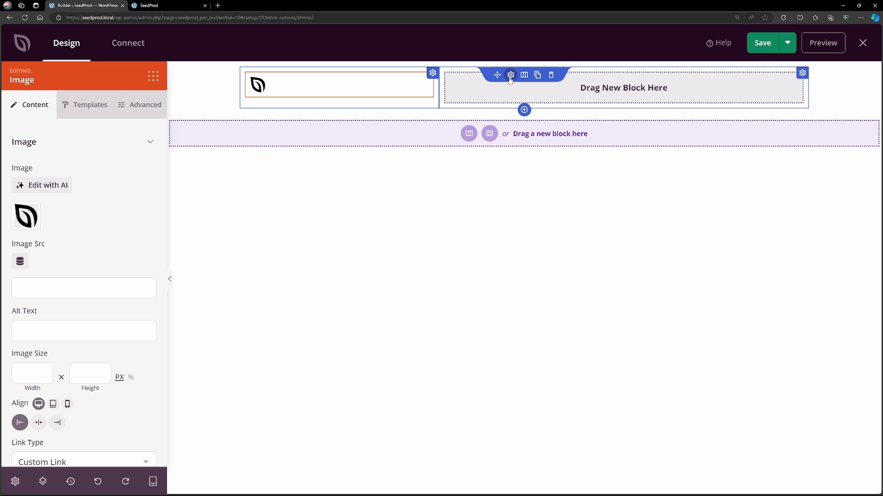
Find the Nav Menu block and place it in the wide column beside the logo.
left_click(154, 77)
double_click(61, 110)
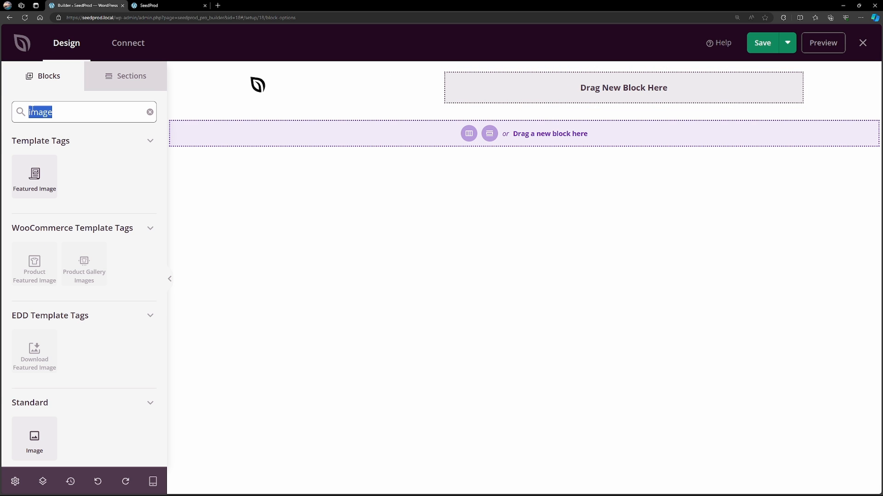
type("menu")
scroll(84, 283, "down", 3)
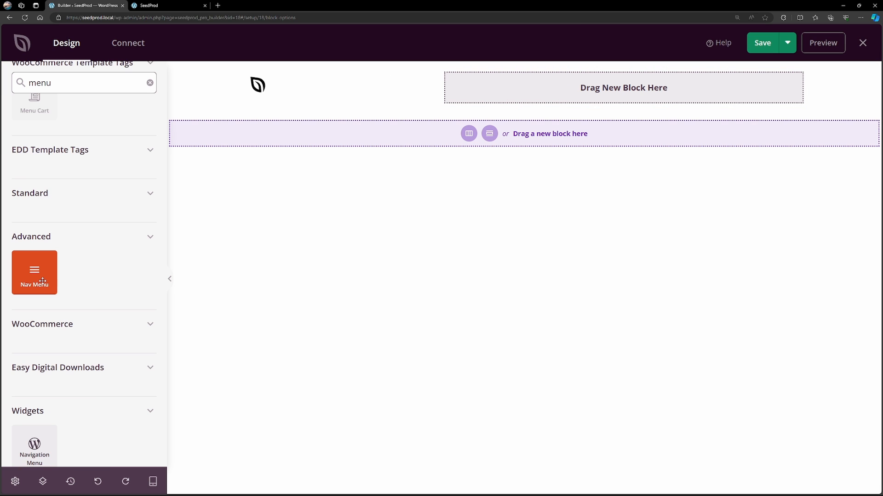
left_click_drag(41, 281, 635, 91)
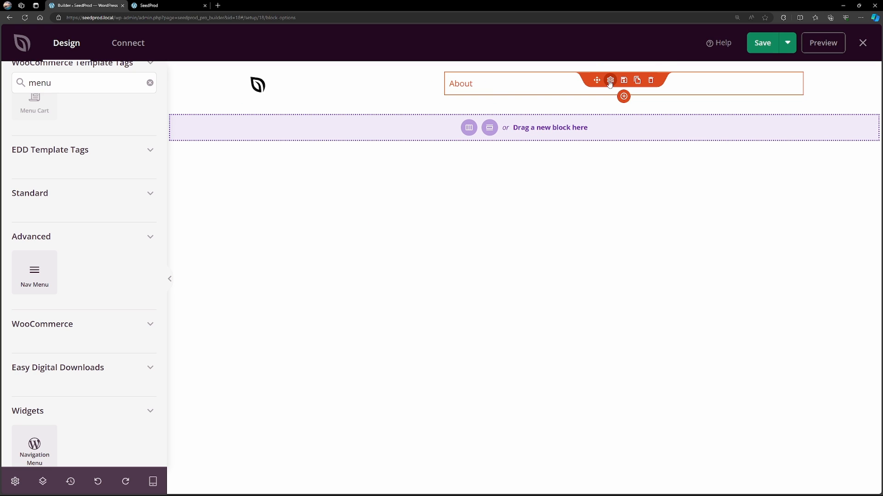
Set the URL link of the nav menu's About item to "/about".
left_click(610, 80)
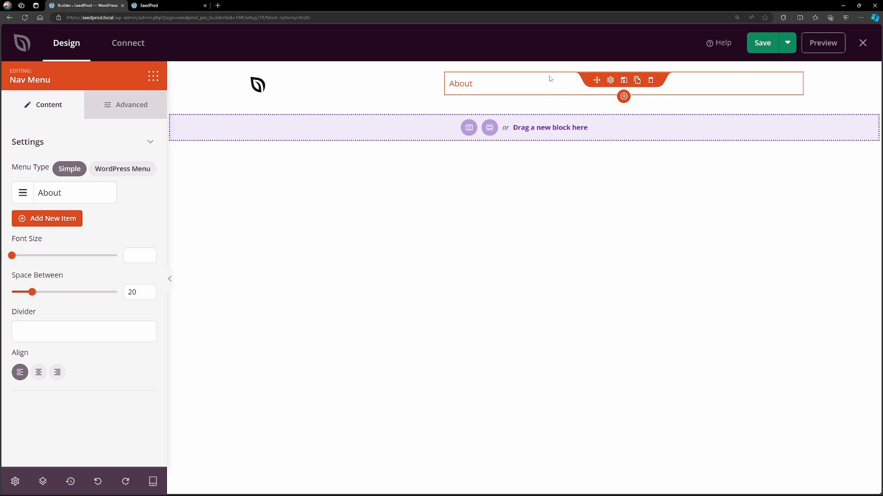
left_click(64, 197)
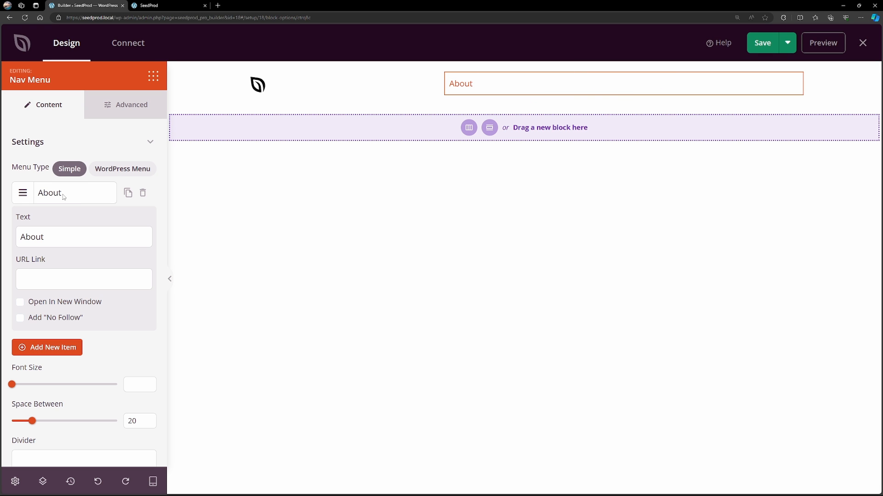
left_click(43, 280)
type("/about")
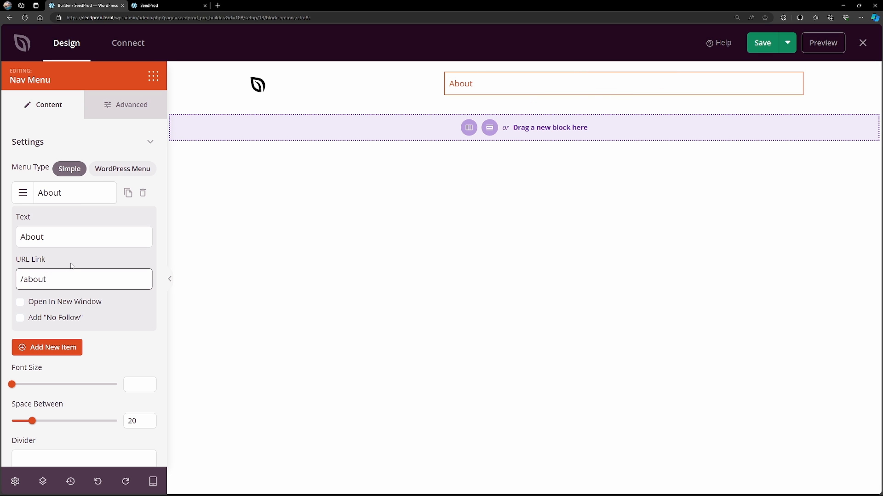
left_click(60, 199)
Add a second nav menu item named "Sample" with the URL link "/sample".
left_click(55, 217)
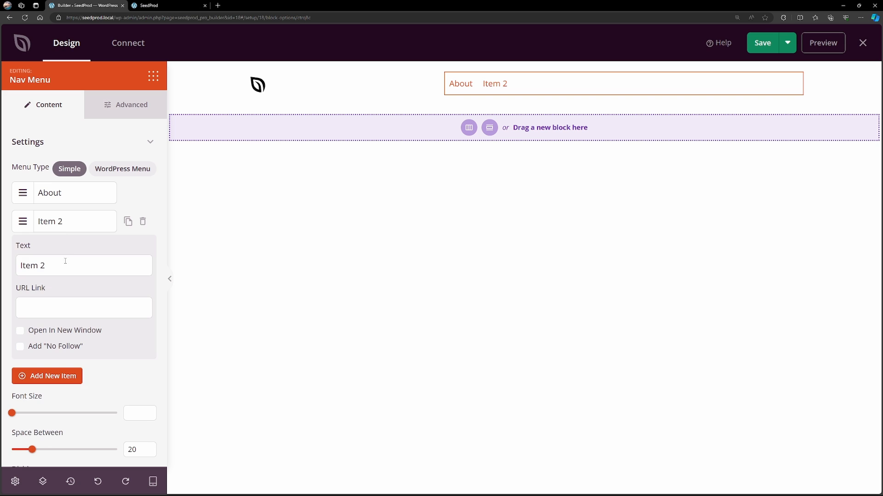
triple_click(19, 263)
type("Sample")
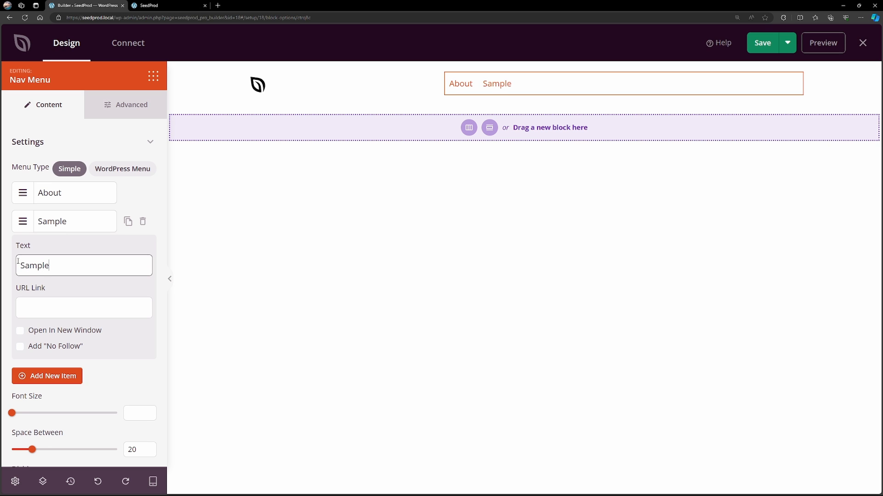
left_click(58, 313)
type("/sample")
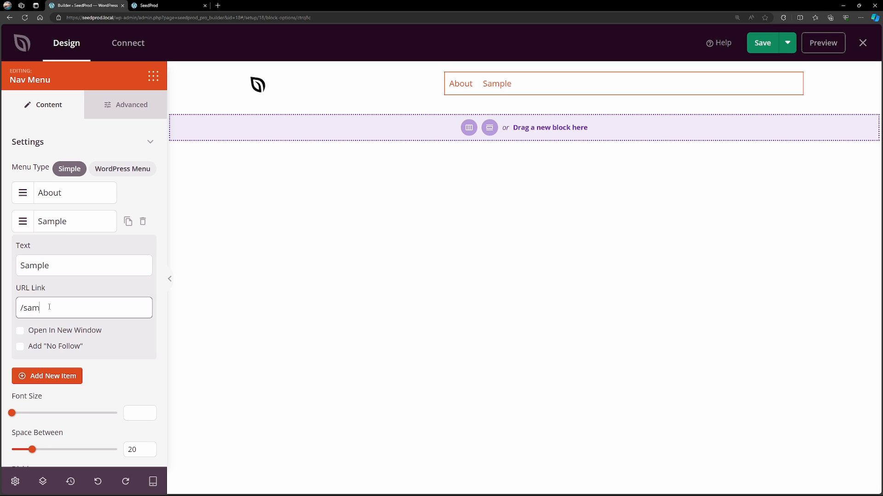
left_click(55, 222)
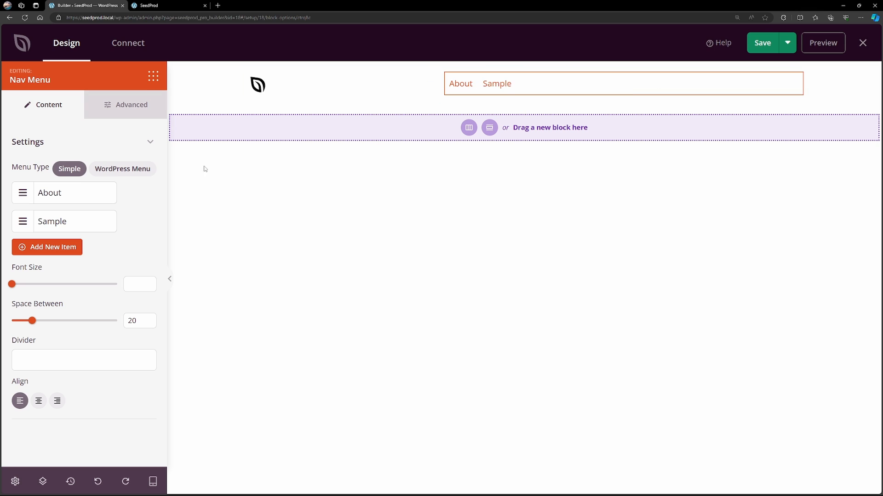
Add a "Home" item linking to "/" and move it to the first place in the nav menu.
left_click(47, 247)
left_click(66, 251)
triple_click(21, 293)
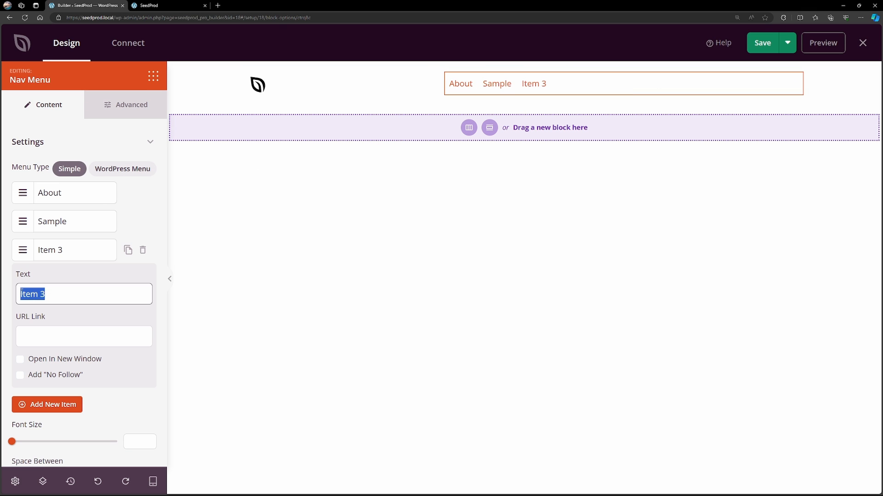
type("Home")
left_click(65, 336)
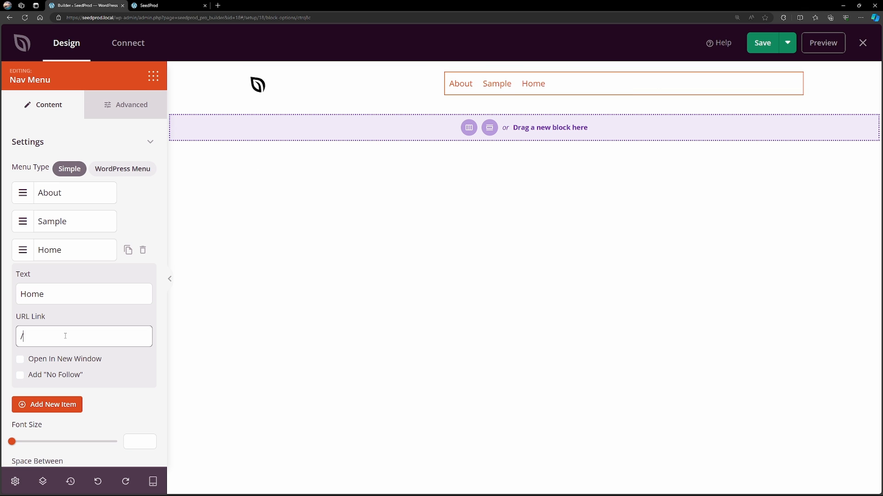
left_click_drag(23, 250, 26, 193)
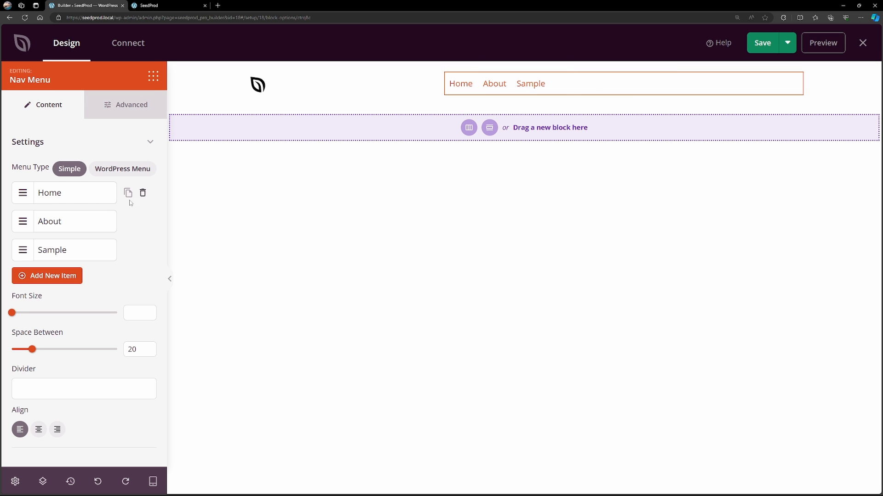
Align the nav menu to the right and make its text bold.
left_click(58, 431)
left_click(125, 105)
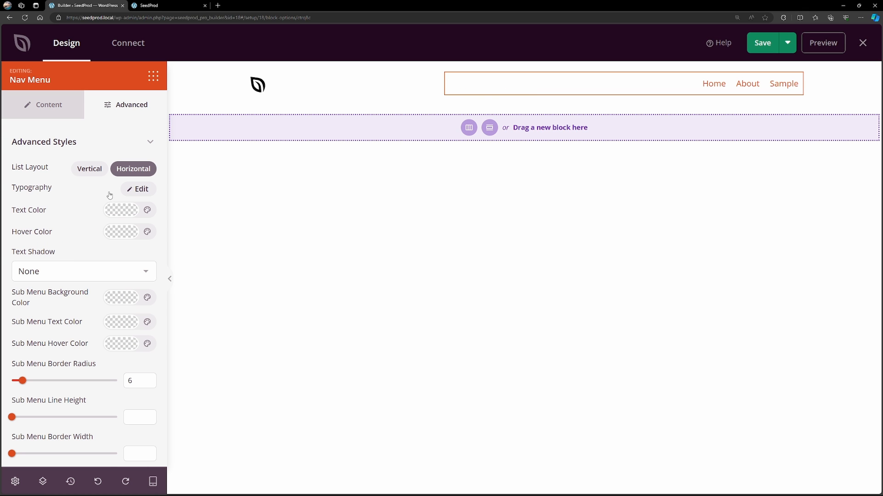
left_click(138, 189)
scroll(71, 233, "down", 3)
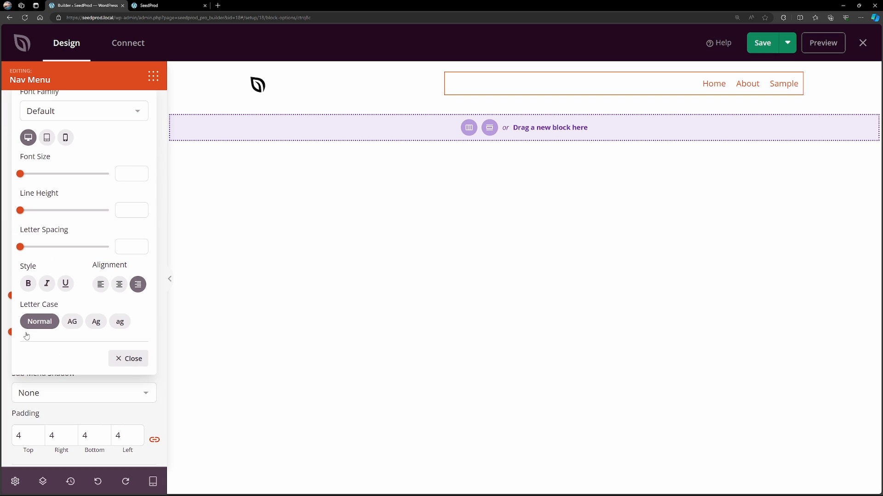
left_click(28, 282)
scroll(123, 191, "up", 3)
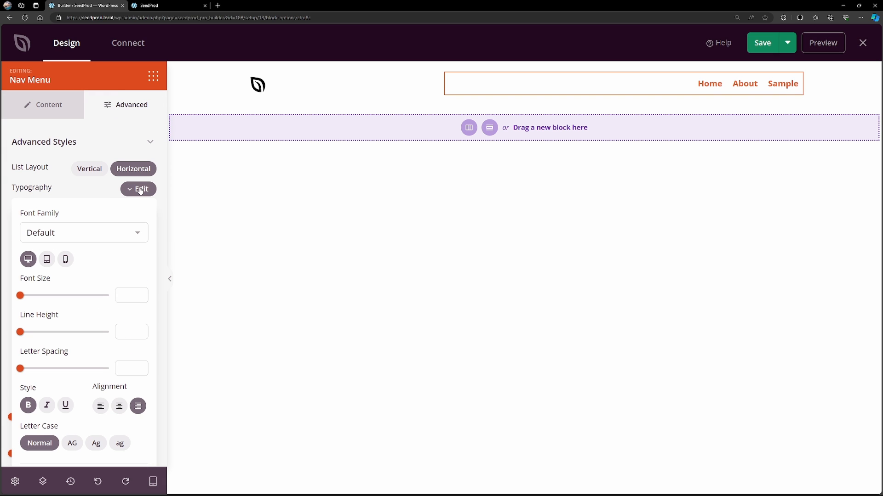
left_click(139, 189)
Set the nav menu's text color to black (#000000) and its hover color to dark grey.
left_click(122, 214)
left_click_drag(127, 265, 96, 289)
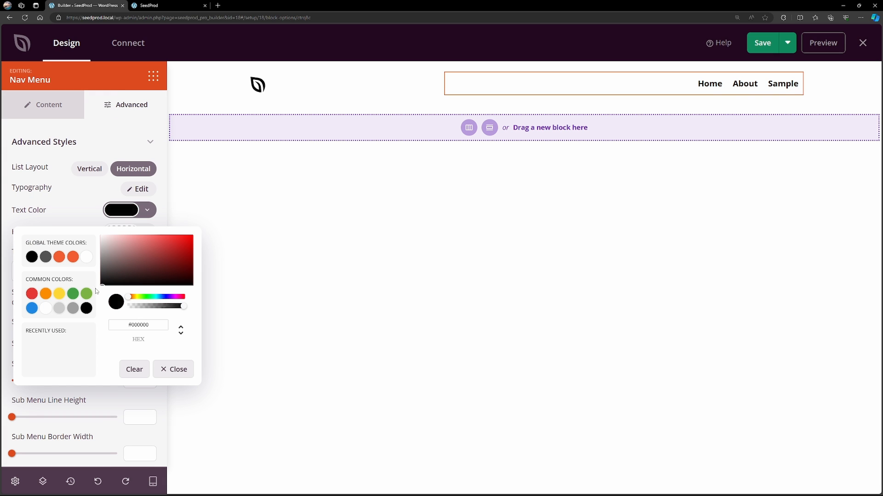
left_click(54, 212)
left_click(123, 235)
left_click(111, 291)
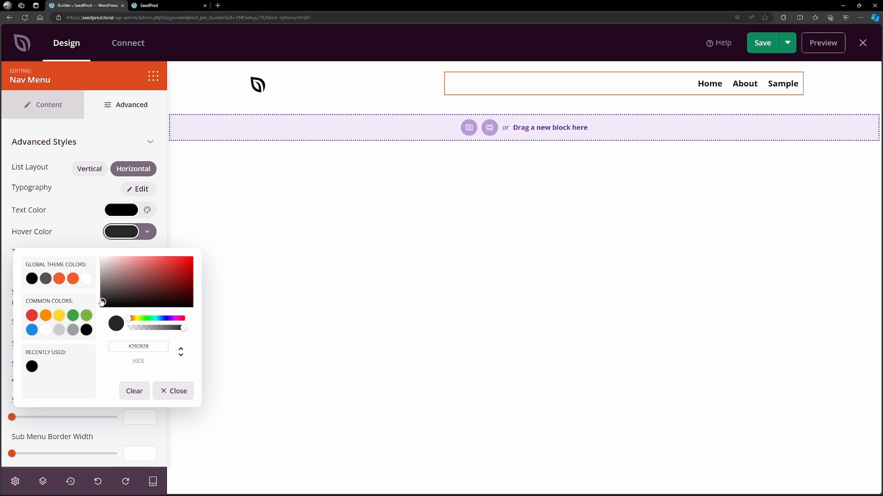
left_click(77, 239)
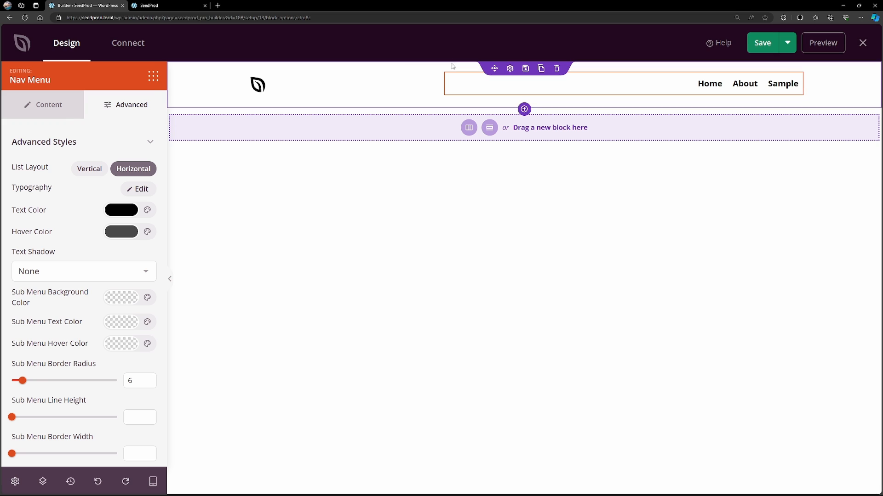
Give the header section a solid light grey background color.
left_click(511, 70)
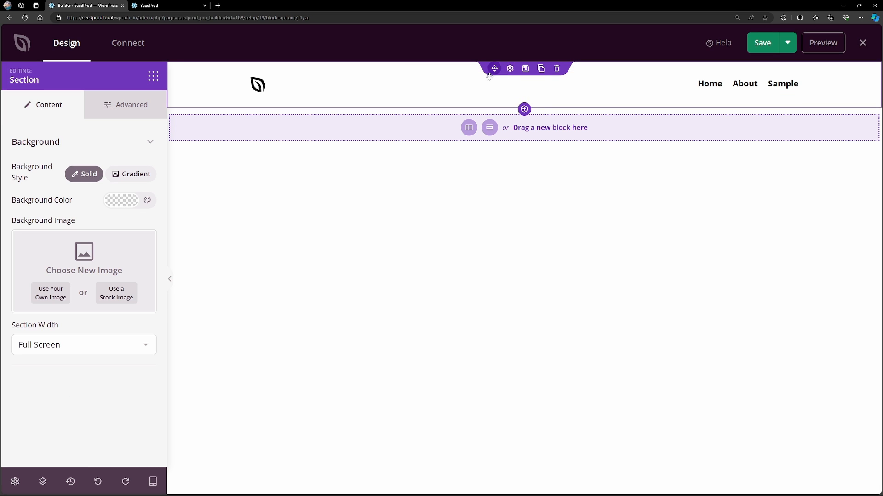
left_click(121, 200)
left_click_drag(100, 252, 93, 231)
left_click(84, 388)
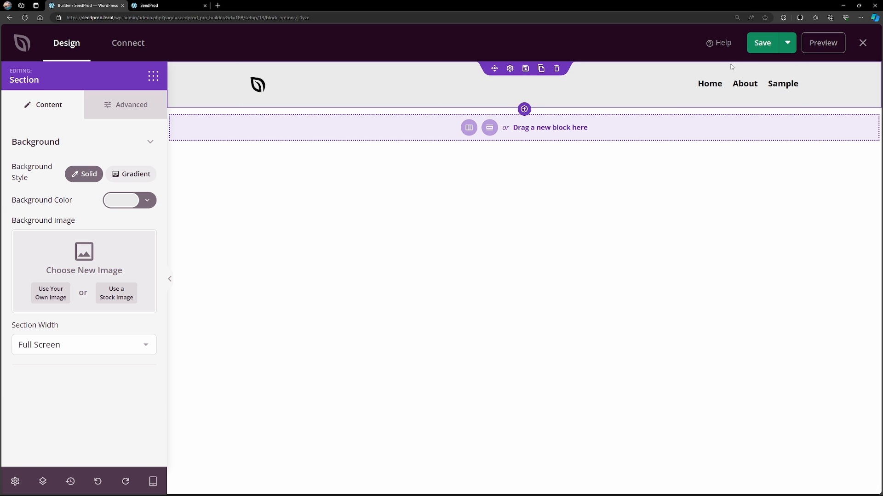
Save the header template and exit the builder to the Theme Templates list.
left_click(762, 43)
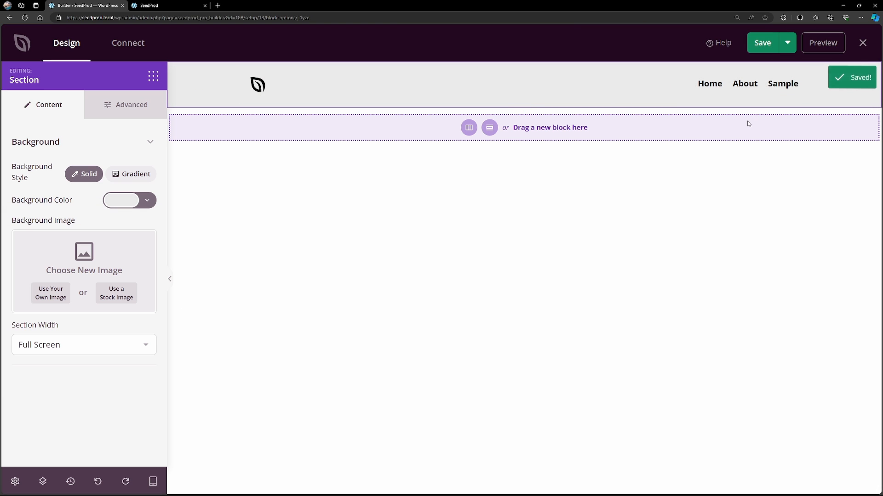
left_click(863, 43)
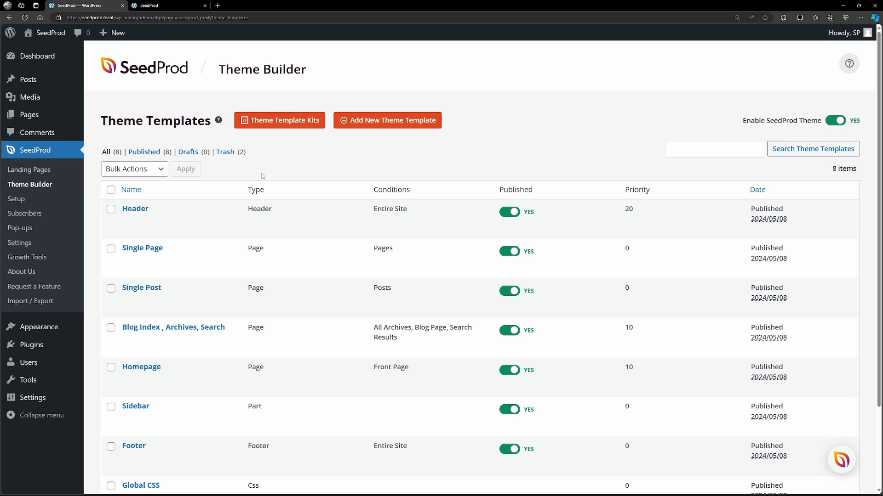
mouse_move(230, 217)
Reload the live site, check the new header on the Sample page, and return to the homepage through the logo.
left_click(155, 6)
left_click(25, 17)
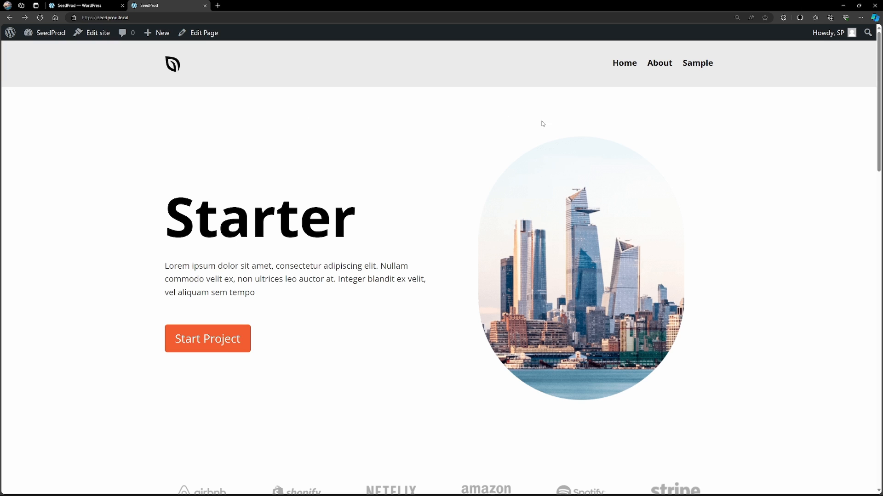
left_click(695, 66)
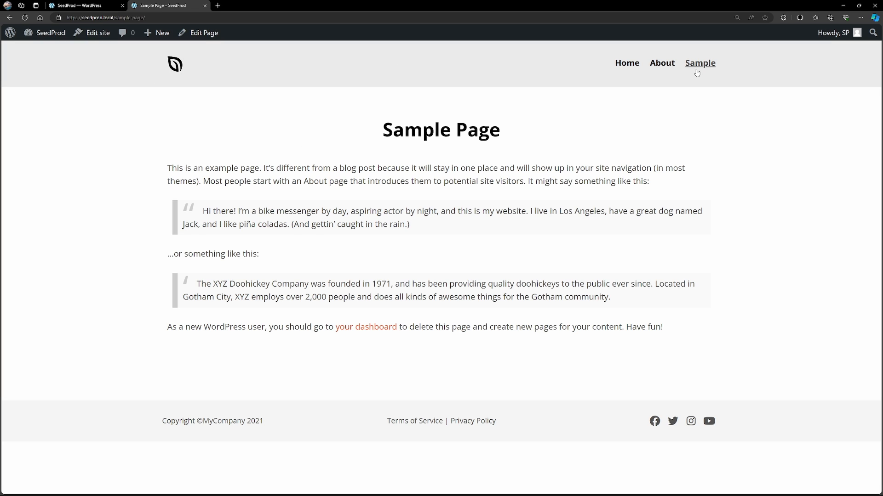
left_click(175, 64)
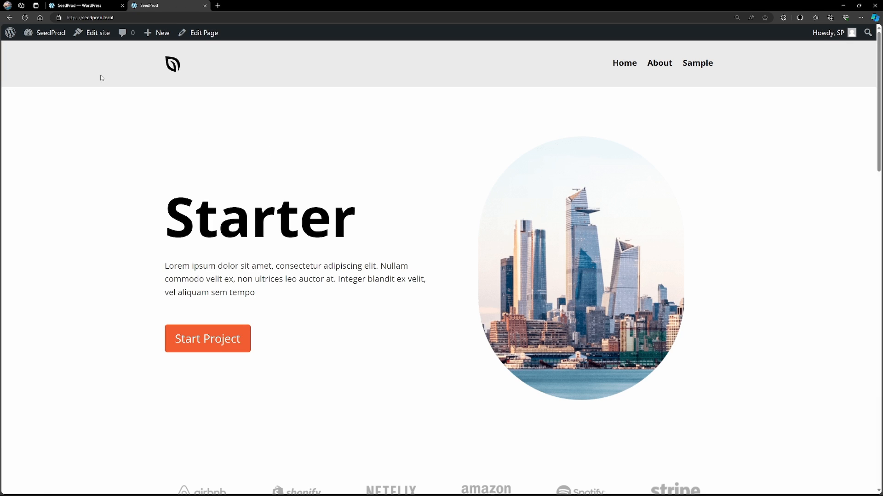
Back in the Theme Builder, start a new theme template named "Header - Front" with the type Header.
left_click(77, 9)
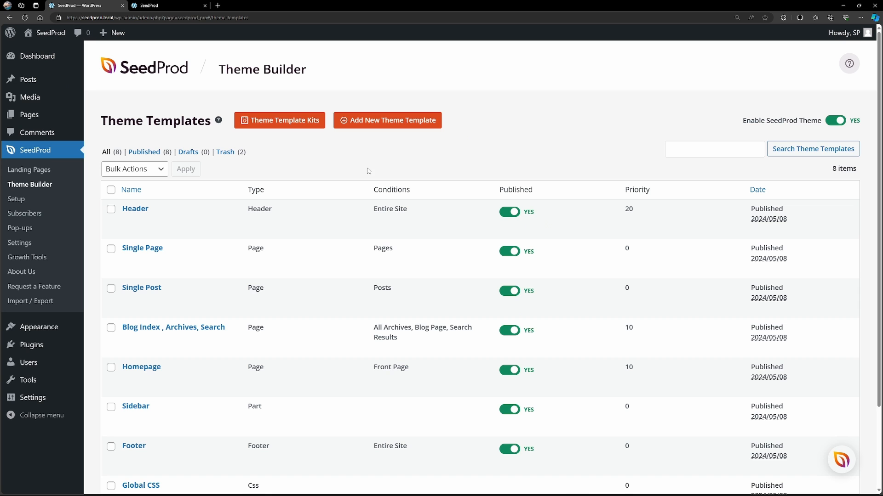
left_click(385, 125)
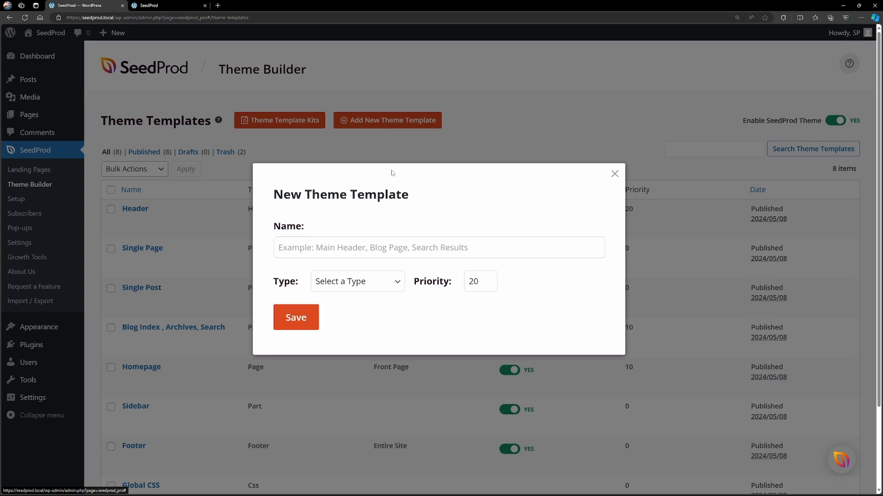
left_click(382, 246)
type("Header ")
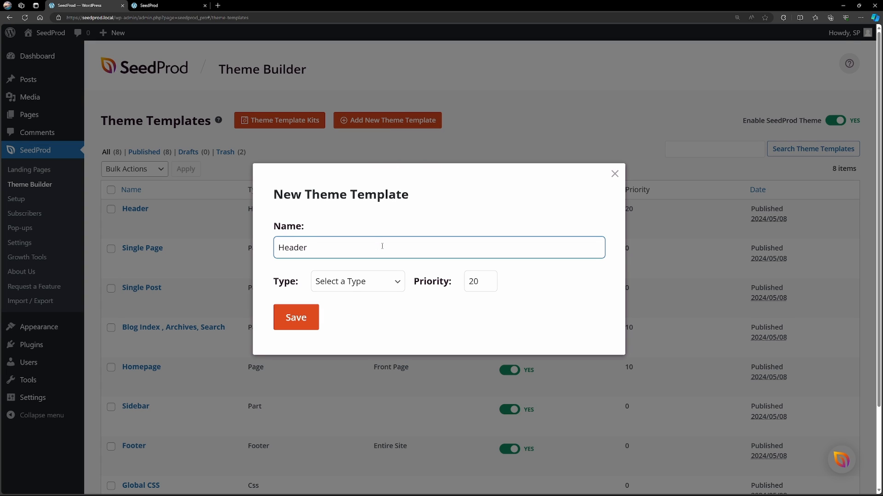
type("- Front")
left_click(332, 282)
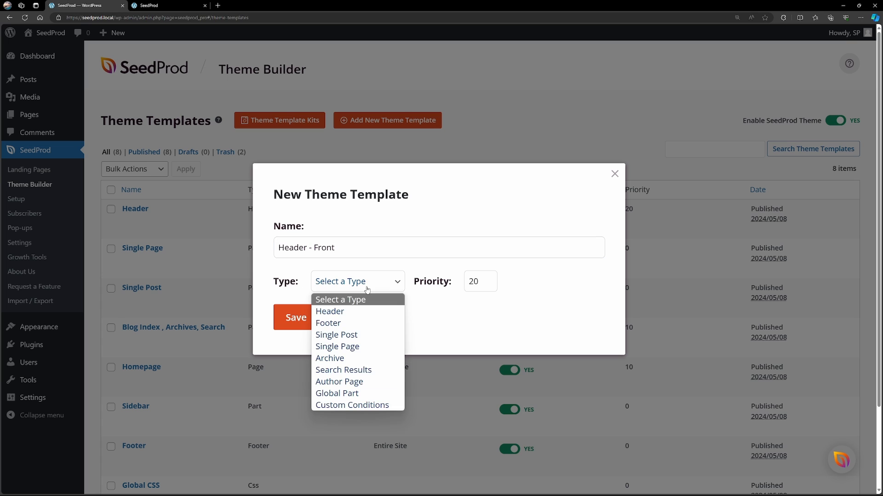
left_click(348, 315)
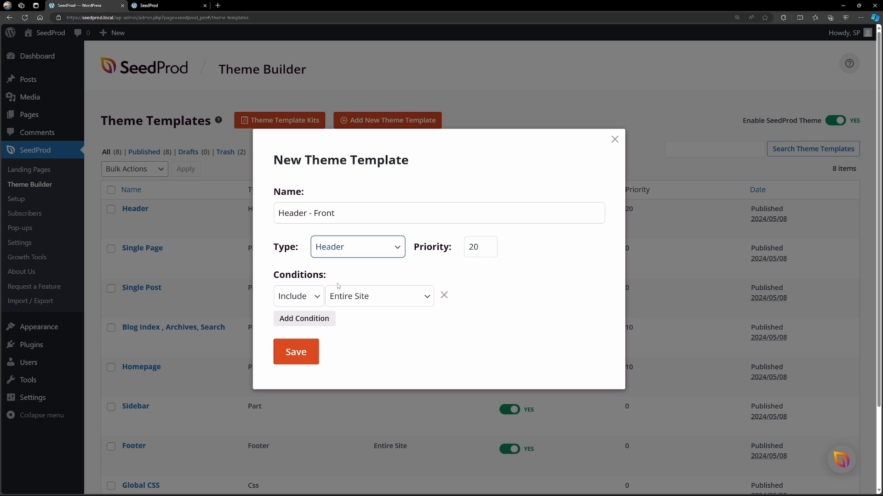
Set the new template's condition to include the Front Page with priority 25, and save it.
left_click(368, 298)
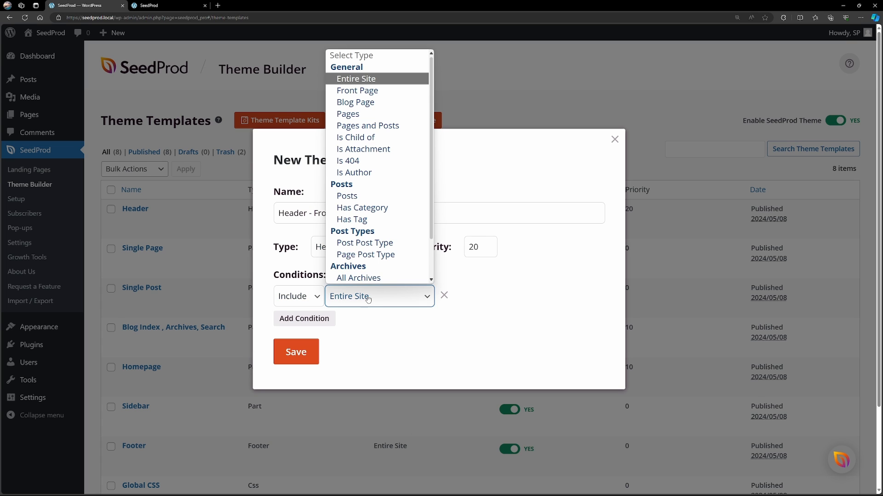
left_click(368, 92)
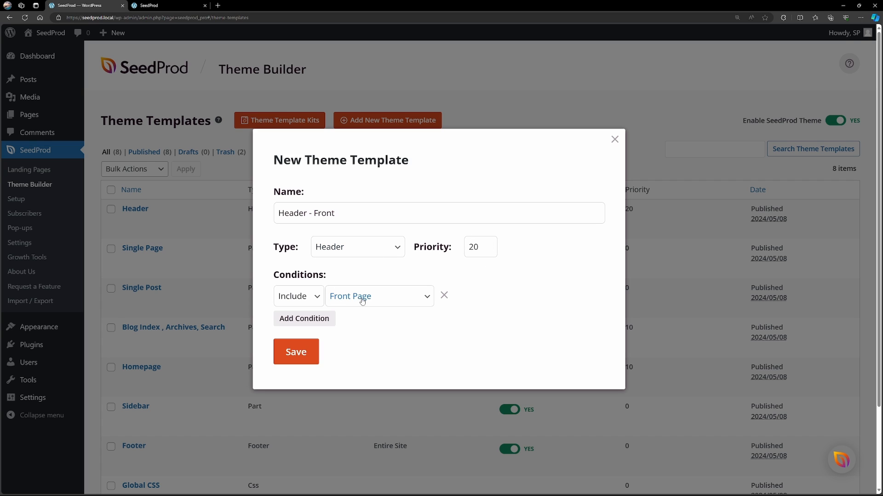
double_click(489, 245)
left_click(490, 245)
left_click(520, 289)
left_click(296, 357)
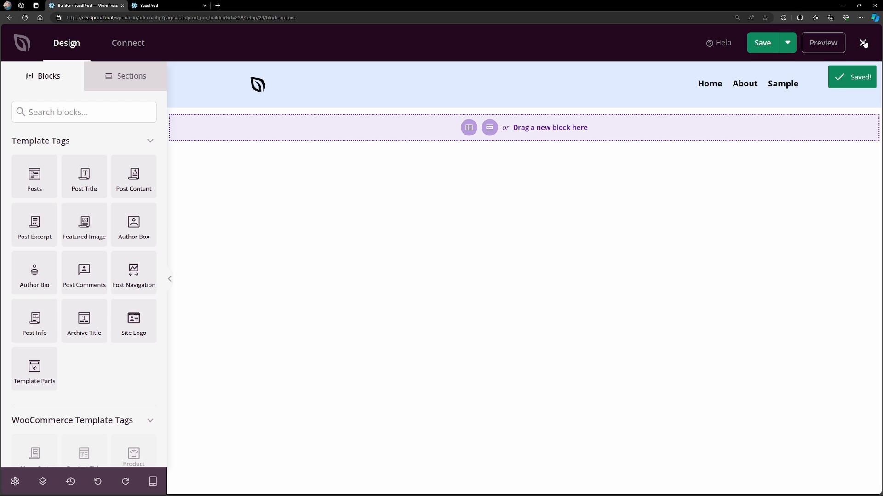
Exit the front page header's builder and review the site-wide Header template's condition in the template list.
left_click(863, 43)
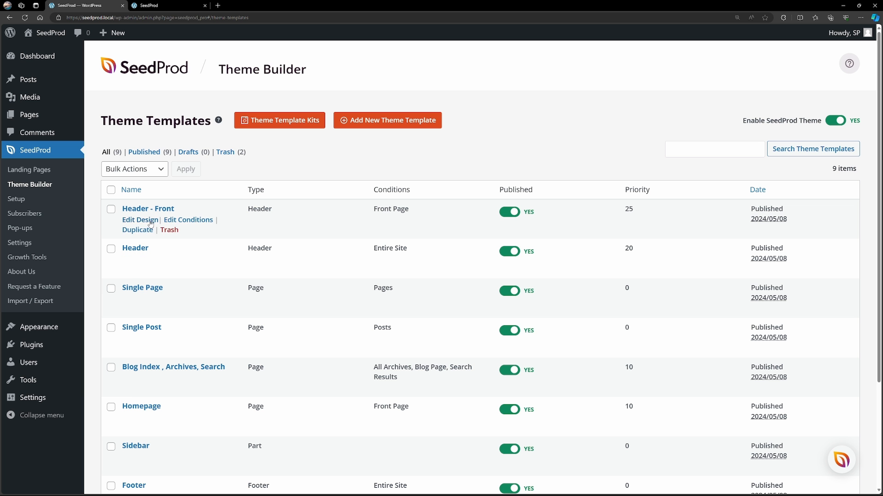
left_click_drag(374, 248, 411, 250)
left_click(389, 257)
Reload the live homepage, compare its header with the Sample page's header, and return to the Theme Builder.
left_click(152, 6)
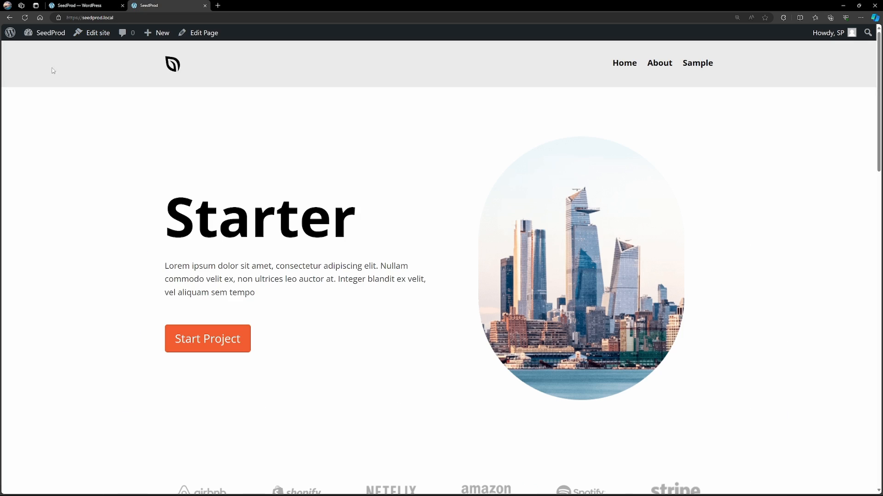
left_click(25, 19)
left_click(699, 64)
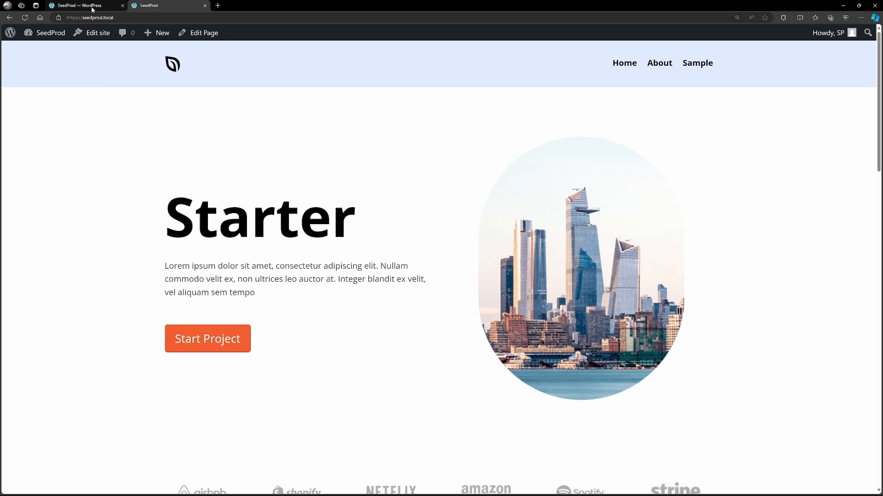
left_click(83, 5)
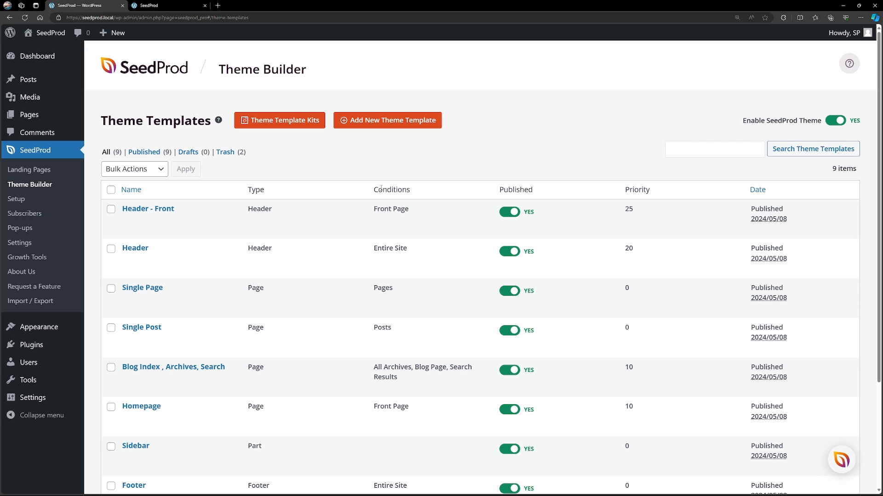